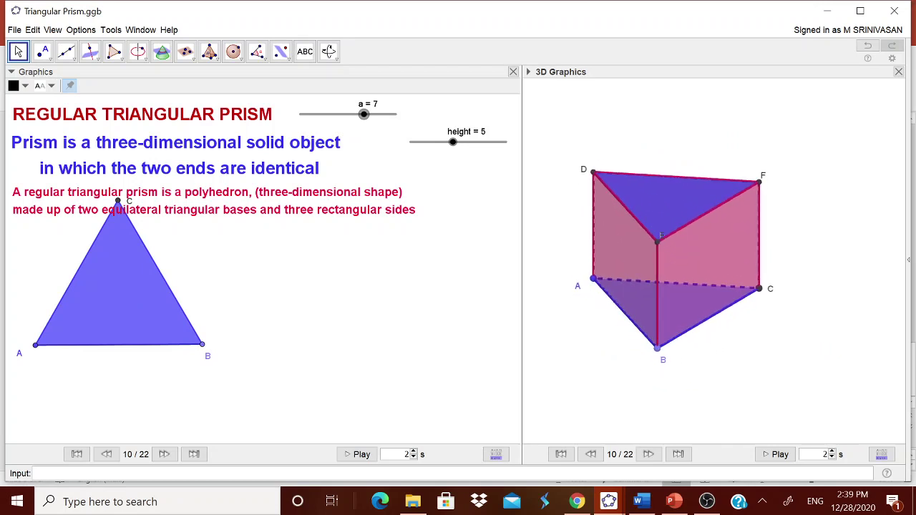
Advance the Triangular Prism.ggb construction playback through step 21 to review its property texts, surface area and volume formula
left_click(164, 454)
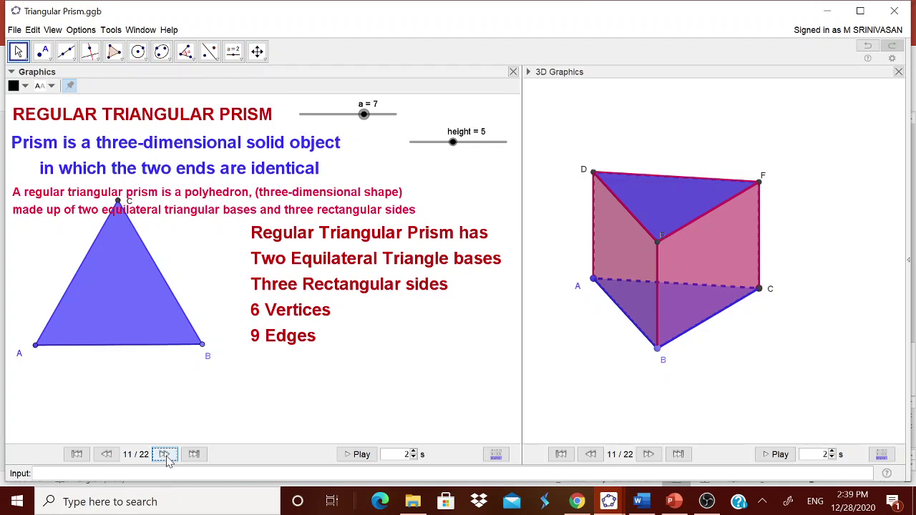
left_click(165, 454)
left_click(165, 454)
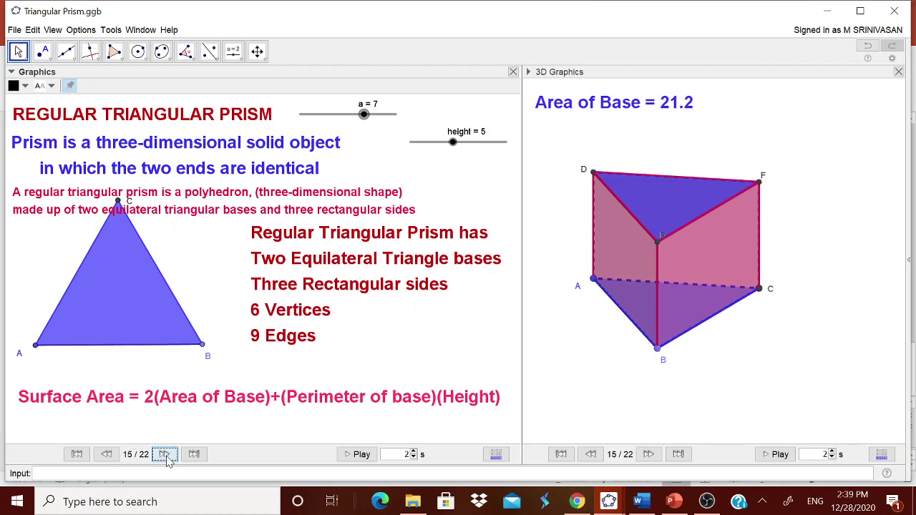
left_click(165, 456)
left_click(166, 456)
left_click(165, 455)
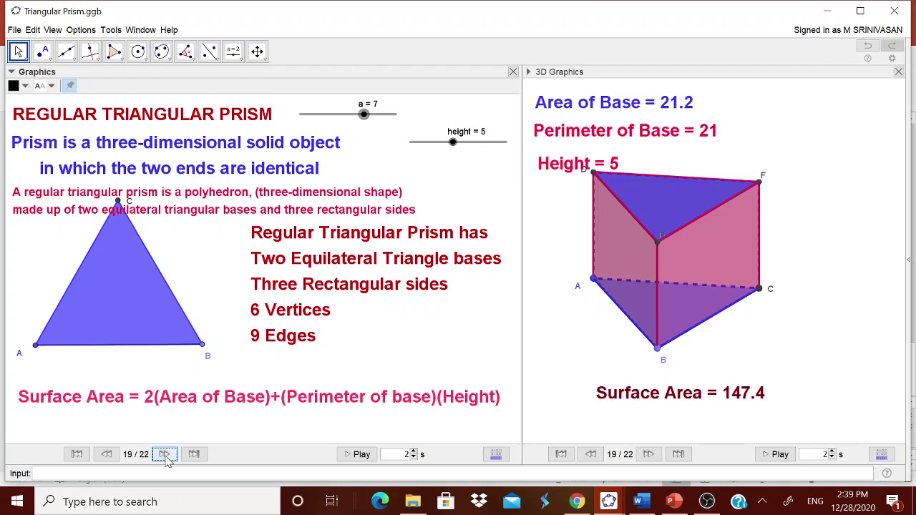
left_click(164, 455)
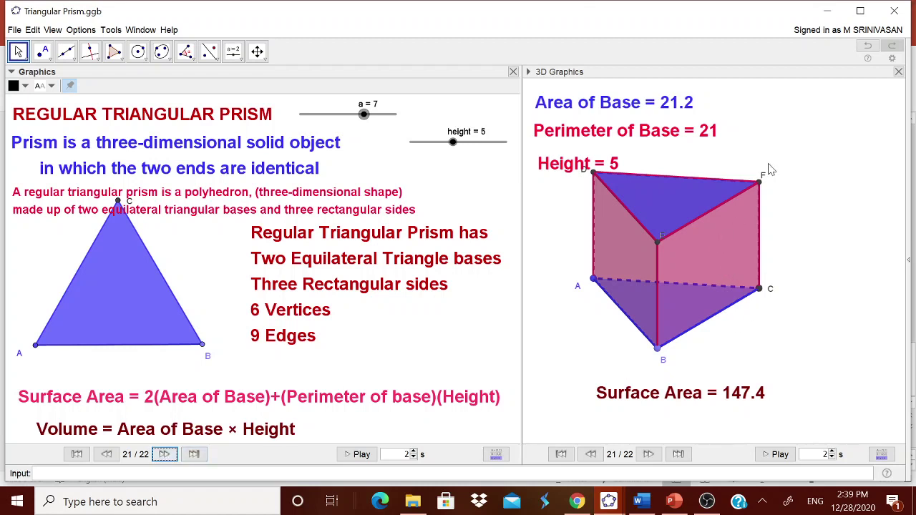
Minimize the finished Triangular Prism worksheet, bring up the NOTES.docx document in Word, and switch to the blank GeoGebra Classic 5 window
left_click(828, 11)
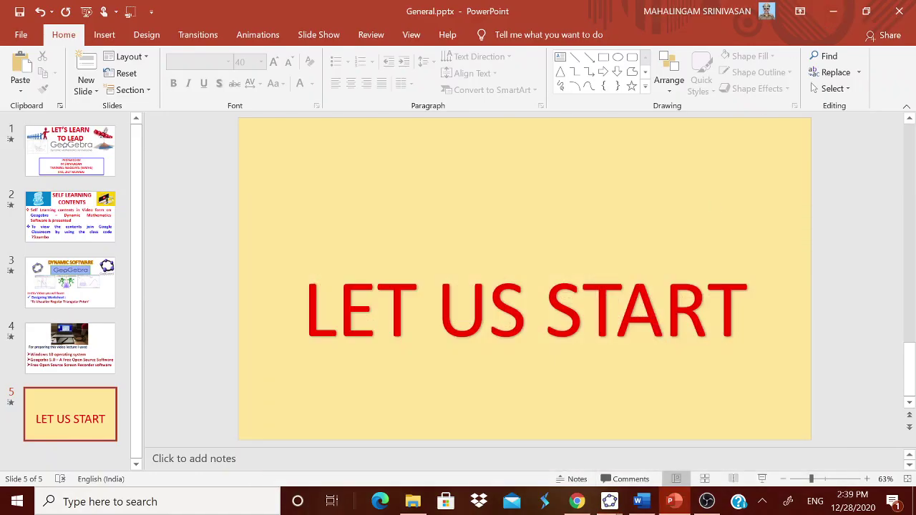
left_click(632, 503)
mouse_move(609, 502)
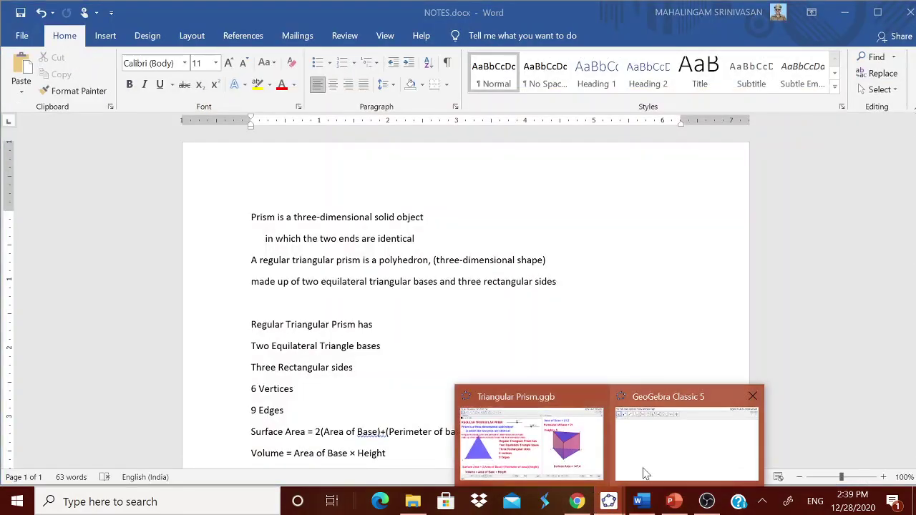
left_click(586, 460)
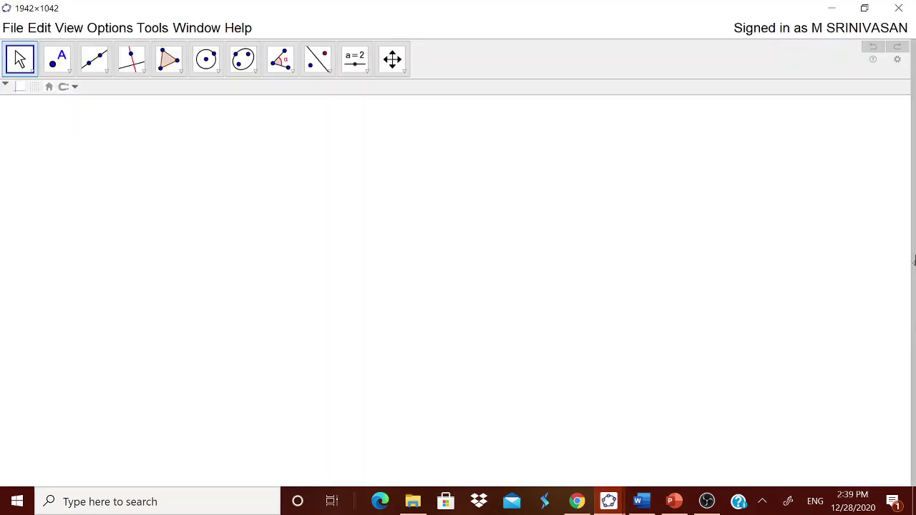
left_click(913, 265)
left_click(883, 261)
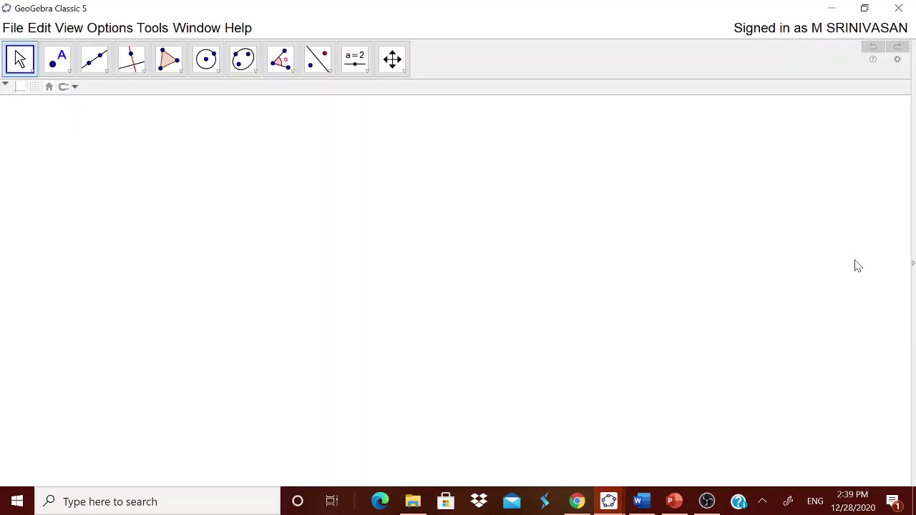
Check the labeling setting for new objects
left_click(109, 27)
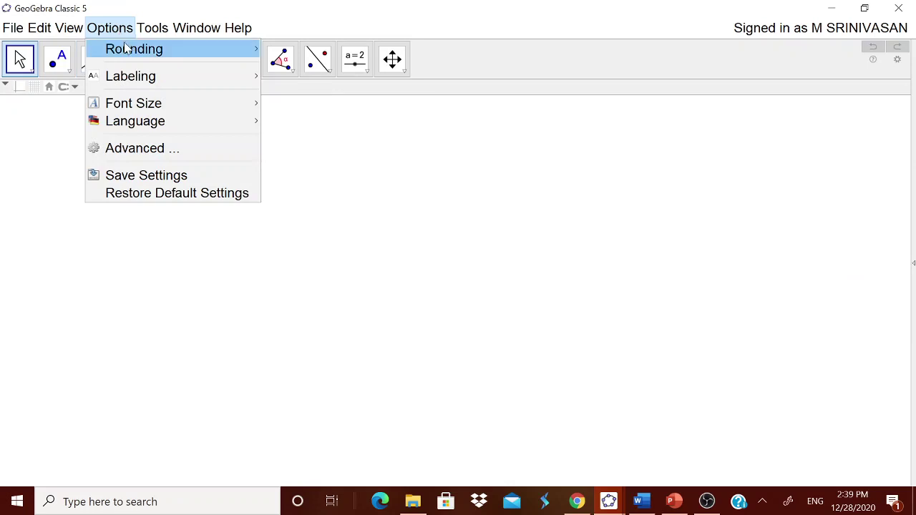
mouse_move(127, 48)
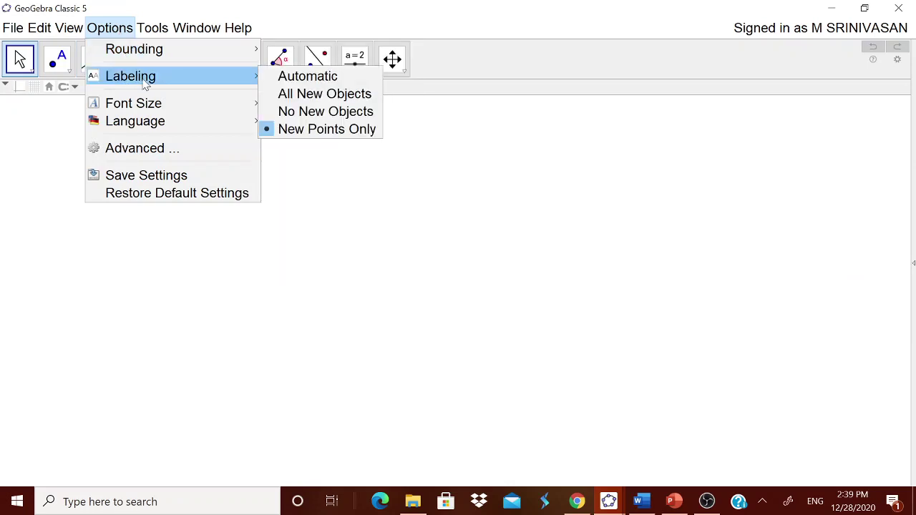
left_click(431, 18)
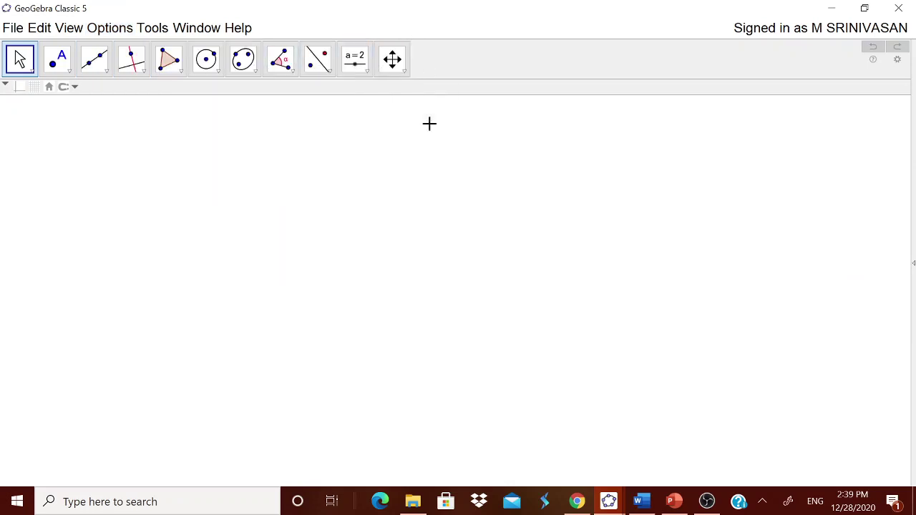
Add the title text "REGULAR TRIANGULAR PRISM" and move it to the upper-left corner of the drawing area
left_click(364, 69)
left_click(369, 122)
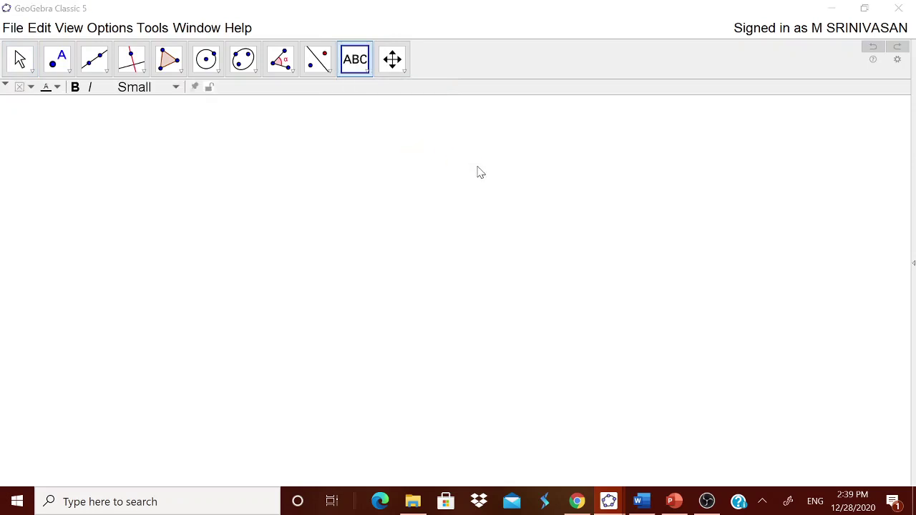
left_click(479, 172)
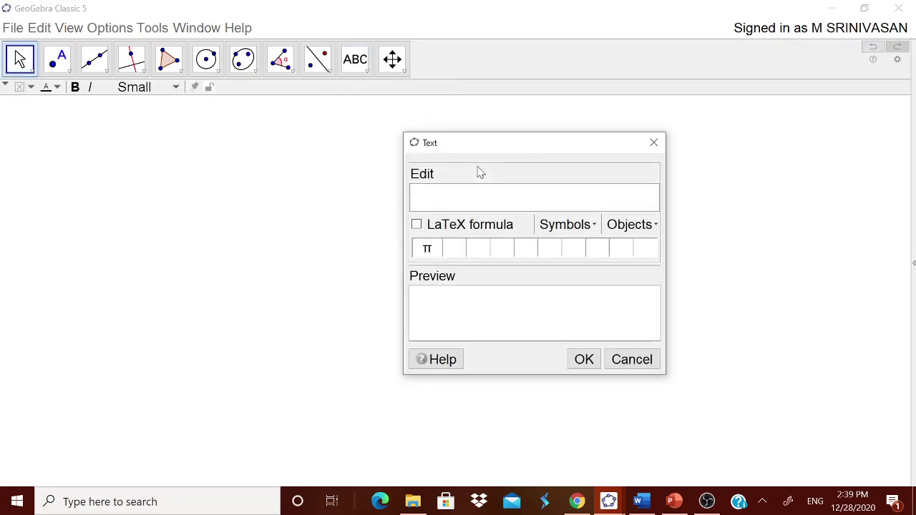
type("REGU")
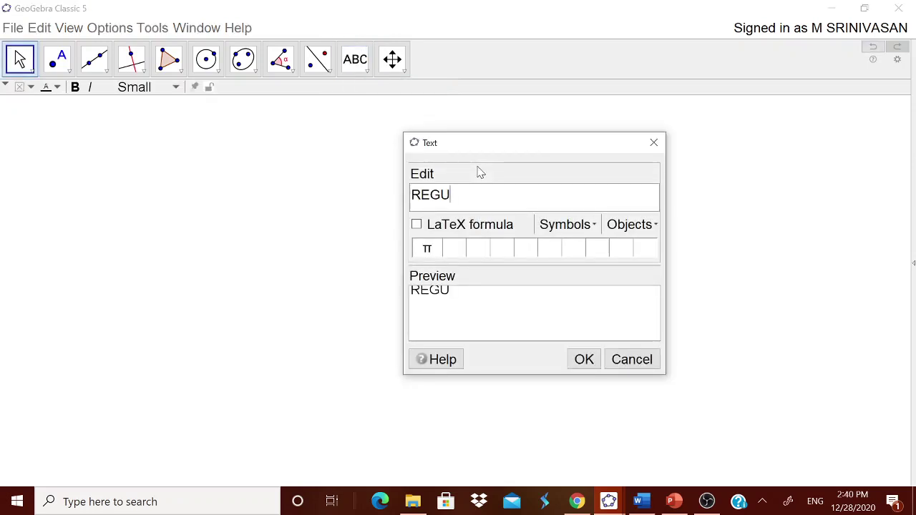
type("LAR TRIANGU")
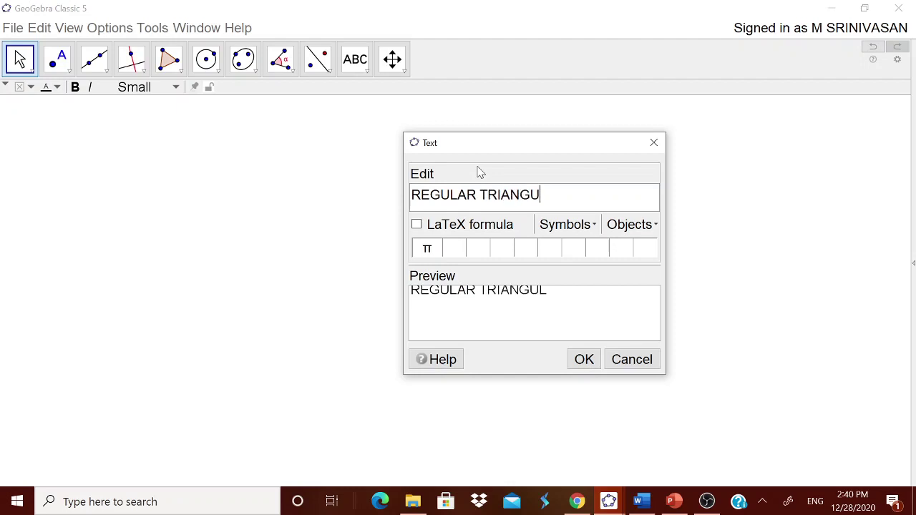
type("LAR PRISM")
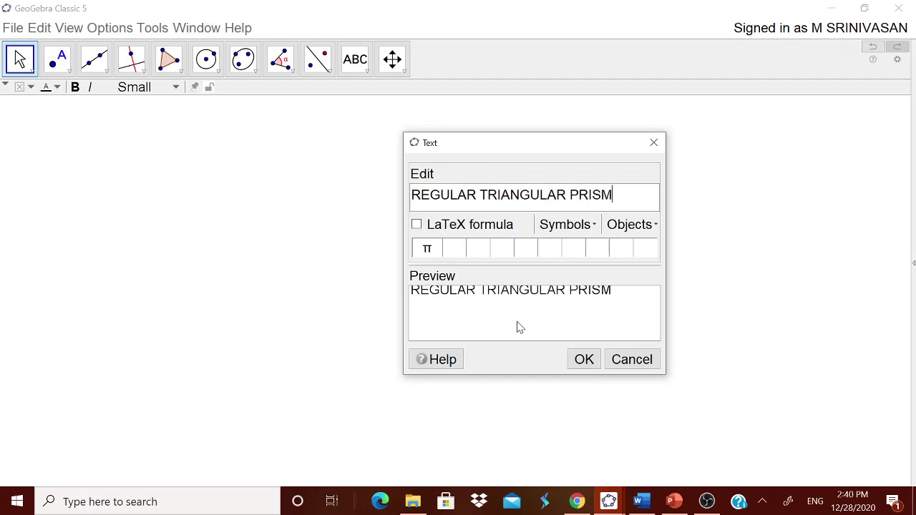
left_click(583, 360)
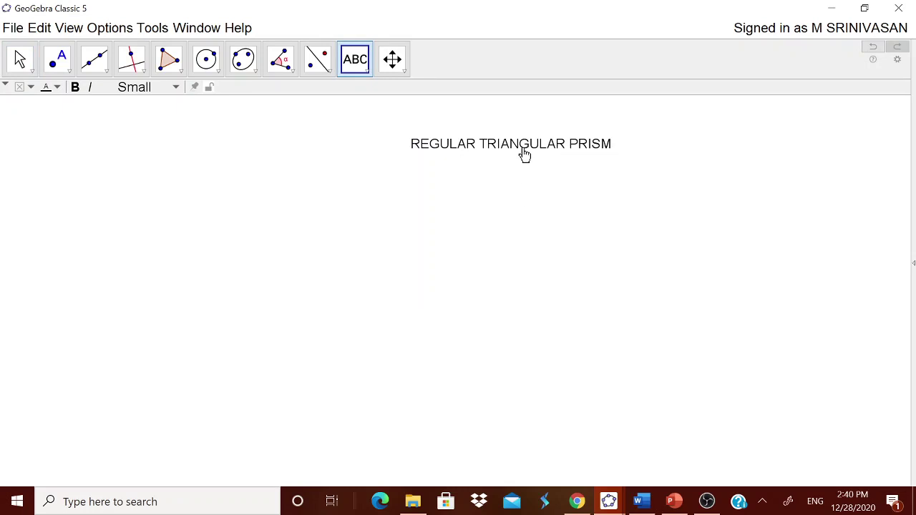
left_click_drag(524, 154, 170, 127)
Copy the two-line text starting "Prism is a three-dimensional solid object" from NOTES.docx in Word and insert it in GeoGebra below the title
left_click(639, 504)
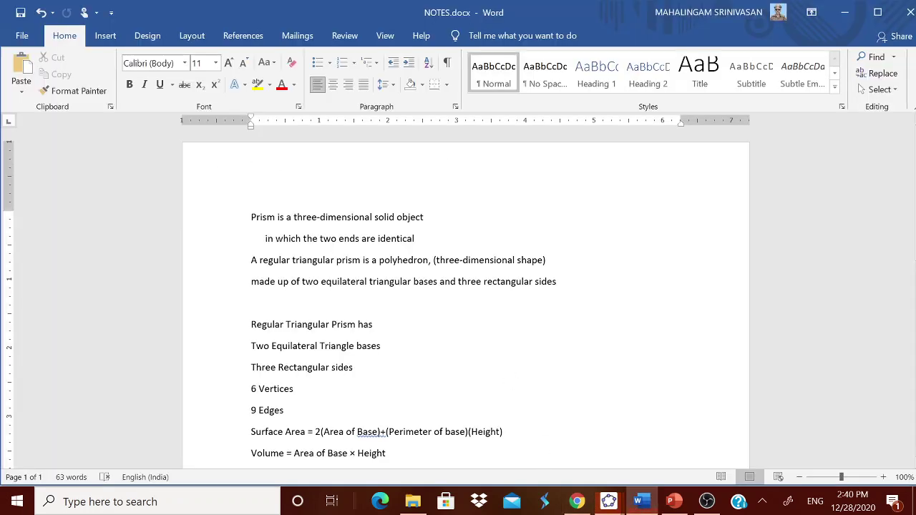
left_click_drag(251, 217, 439, 247)
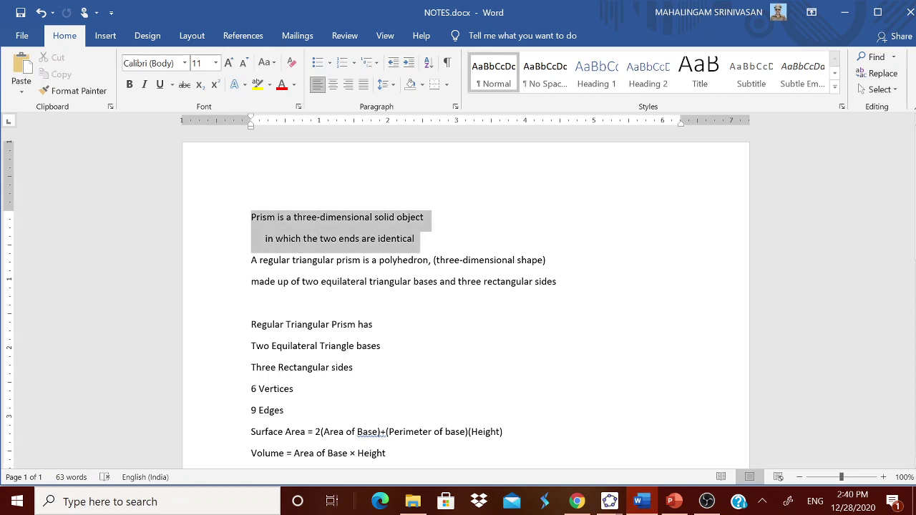
key("ctrl+c")
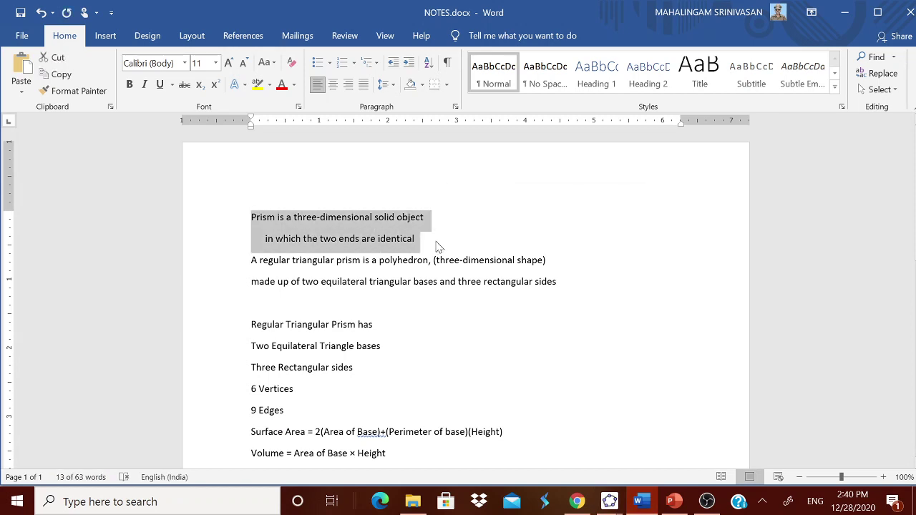
left_click(609, 501)
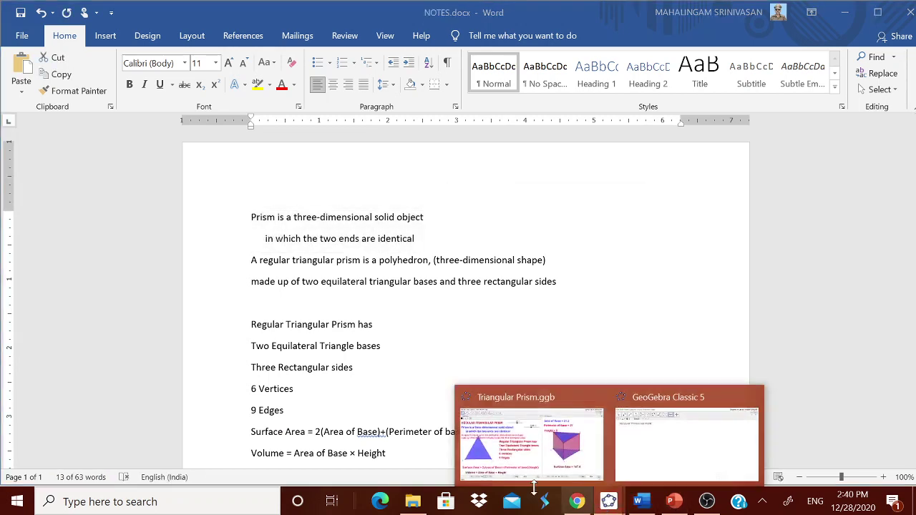
left_click(687, 443)
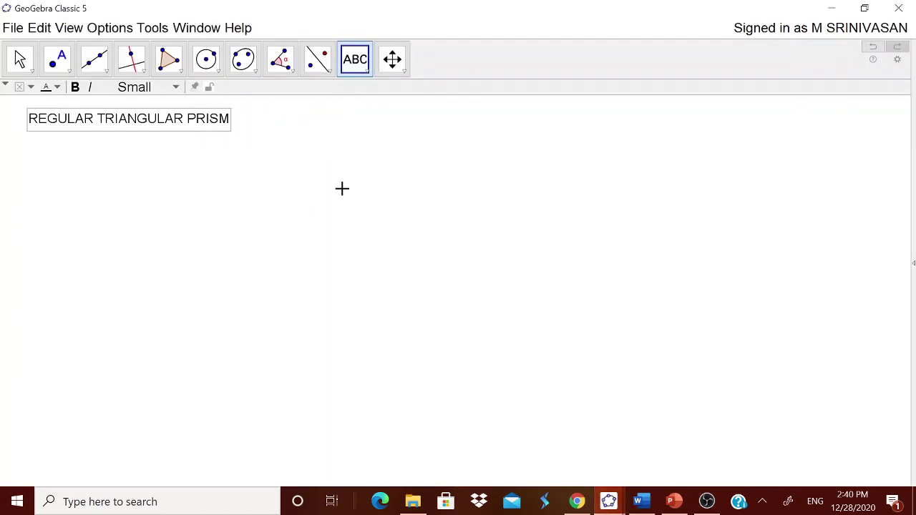
left_click(341, 188)
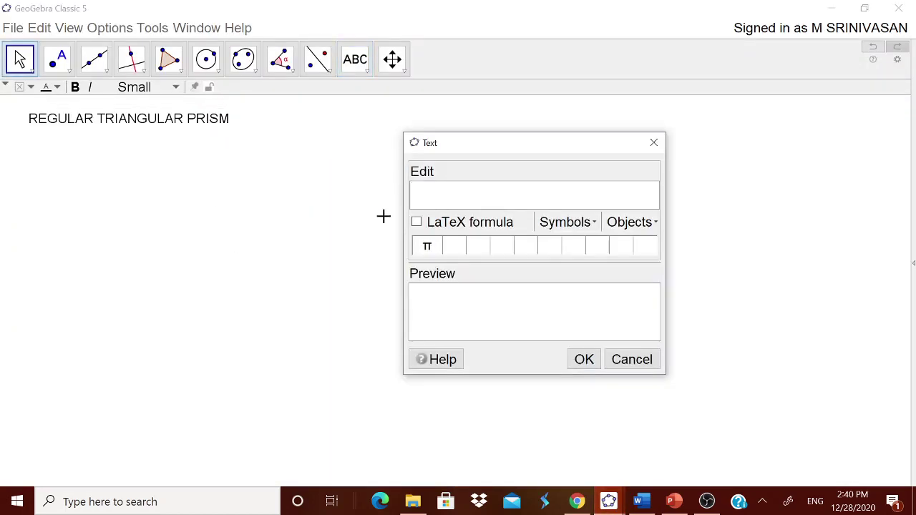
key("ctrl+v")
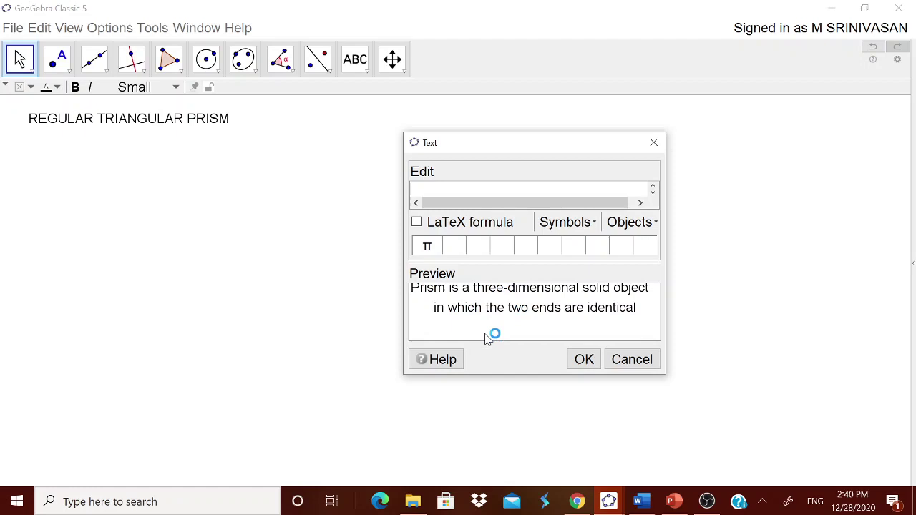
left_click(584, 360)
left_click_drag(472, 200, 206, 180)
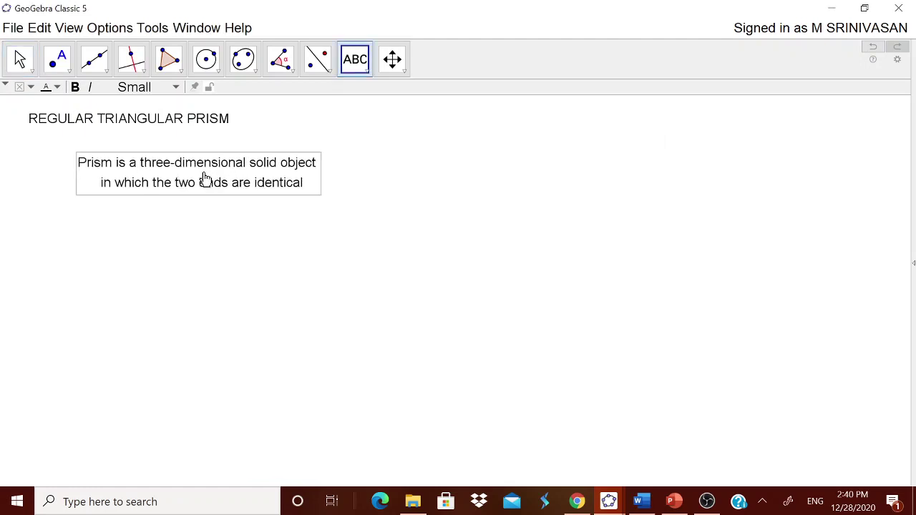
Copy the two-line text starting "A regular triangular prism is a polyhedron" from NOTES.docx in Word and insert it in GeoGebra below the prism definition
left_click(641, 501)
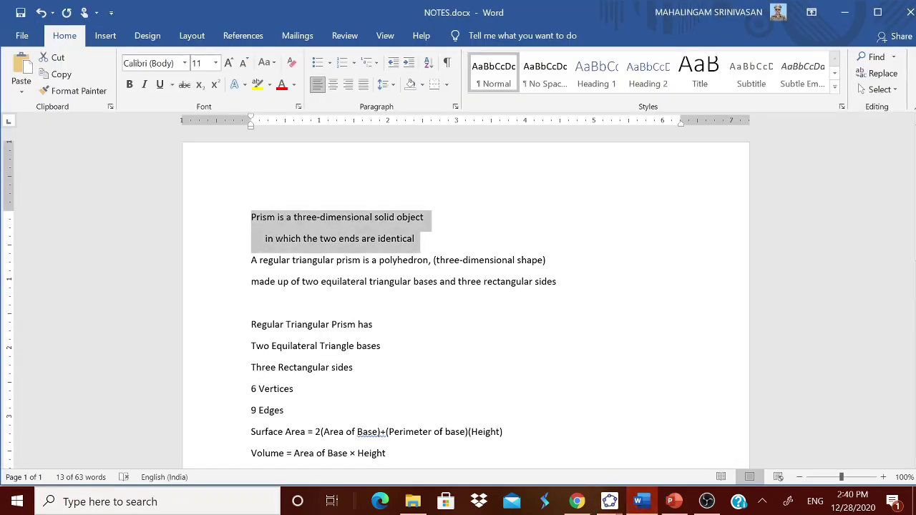
left_click_drag(251, 260, 577, 293)
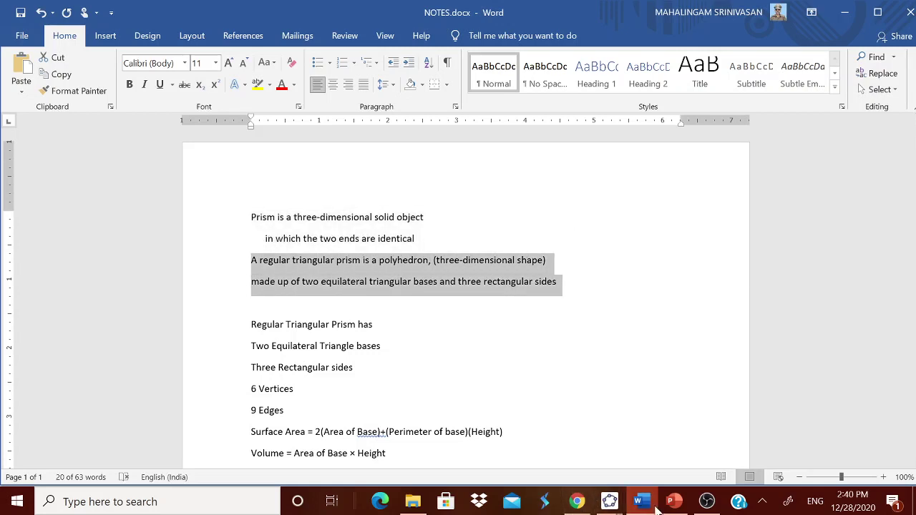
left_click(609, 501)
left_click(651, 458)
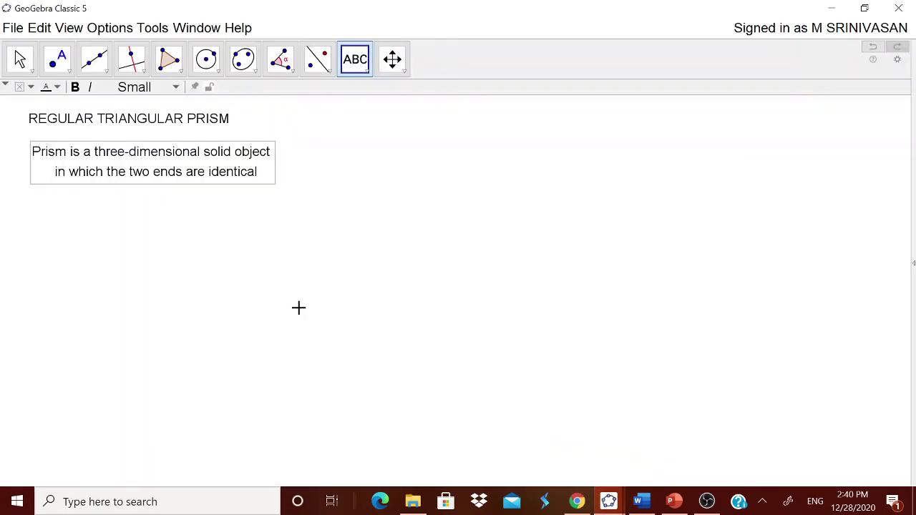
left_click(257, 258)
key("ctrl+v")
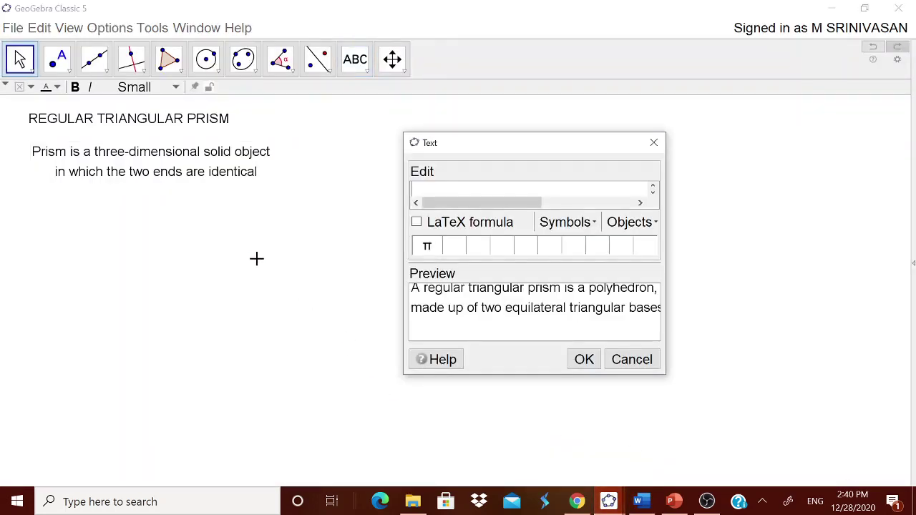
left_click(582, 358)
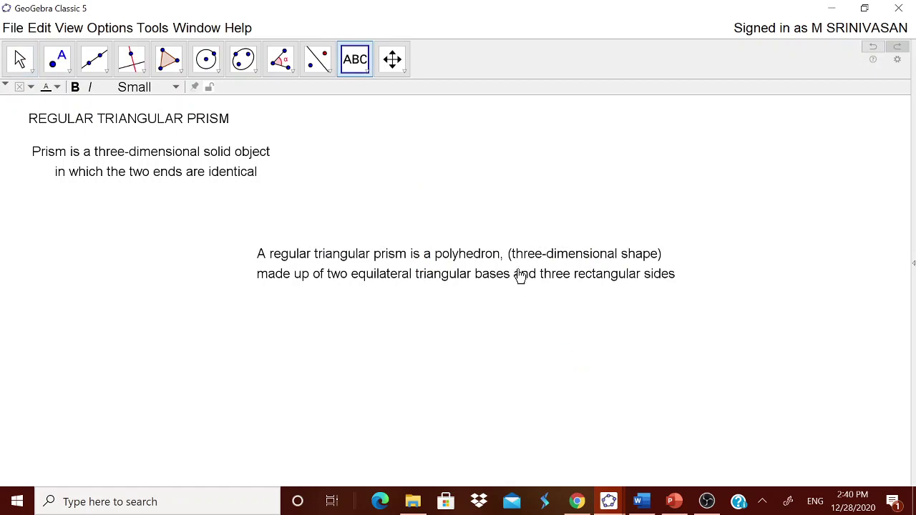
left_click_drag(519, 275, 279, 224)
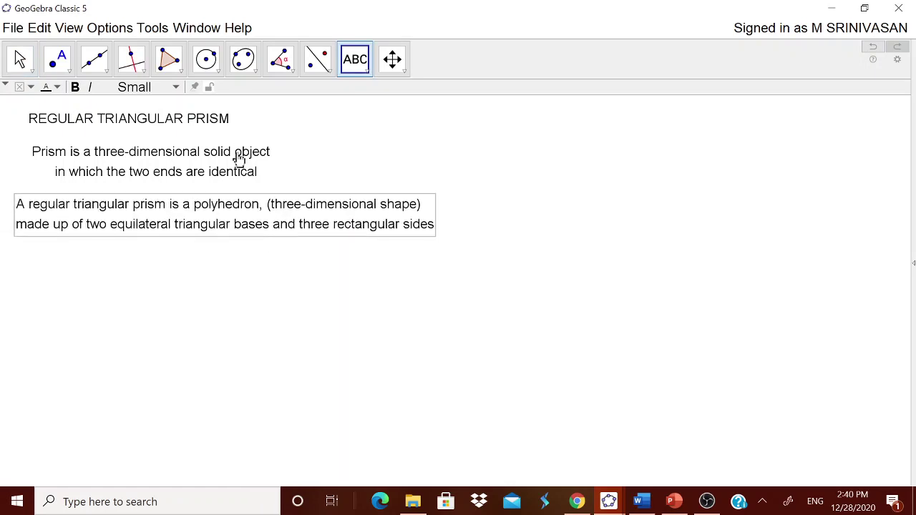
Shift the title and the prism definition slightly right, and move the regular triangular prism text up close beneath them
left_click_drag(237, 161, 247, 158)
left_click_drag(219, 119, 238, 122)
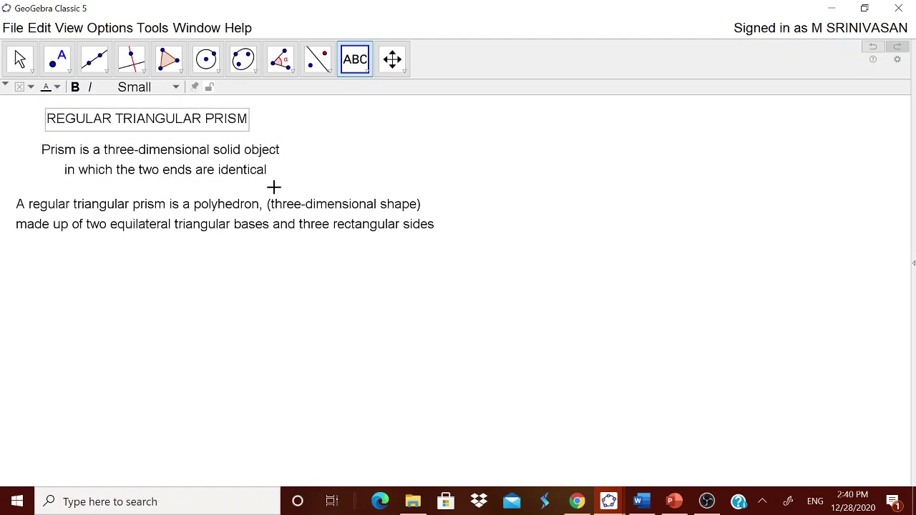
left_click_drag(303, 221, 300, 213)
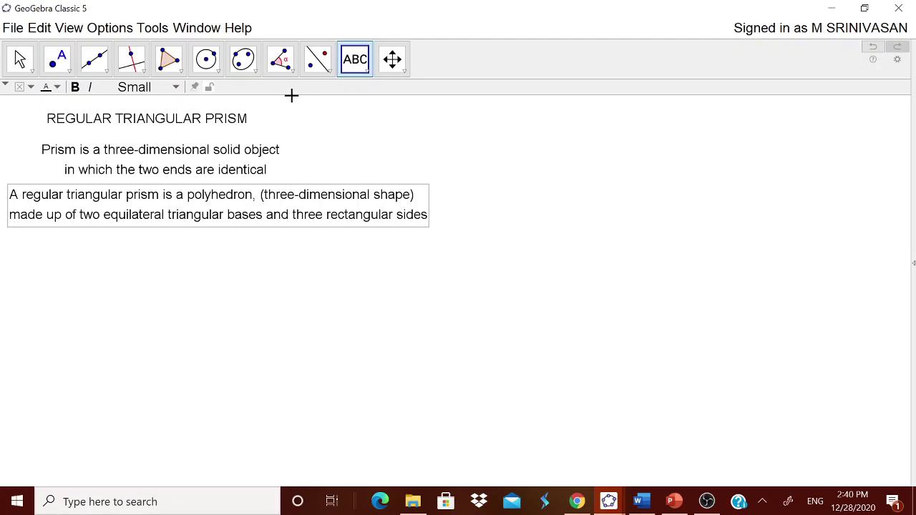
Add a number slider named a with minimum 1, maximum 10 and increment 1, to the right of the title
left_click(367, 71)
left_click(368, 93)
left_click(389, 129)
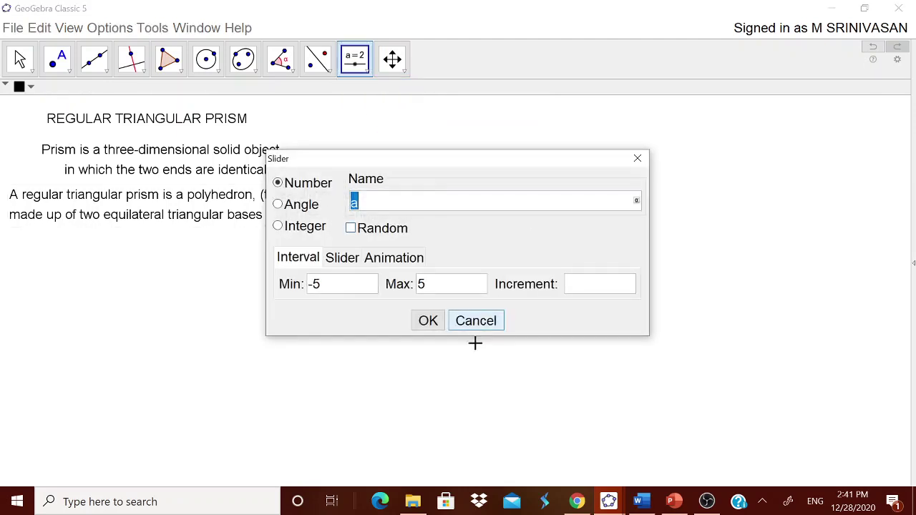
left_click_drag(327, 286, 299, 289)
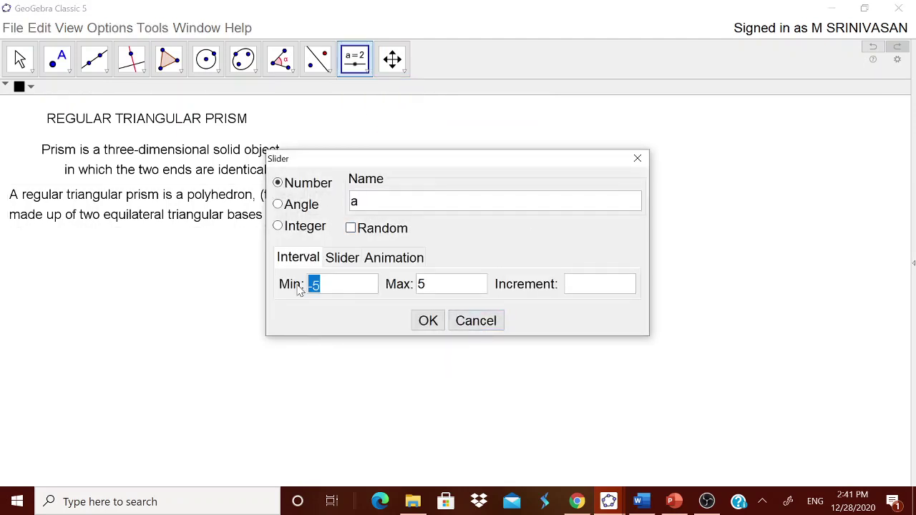
type("1")
left_click_drag(432, 294, 413, 289)
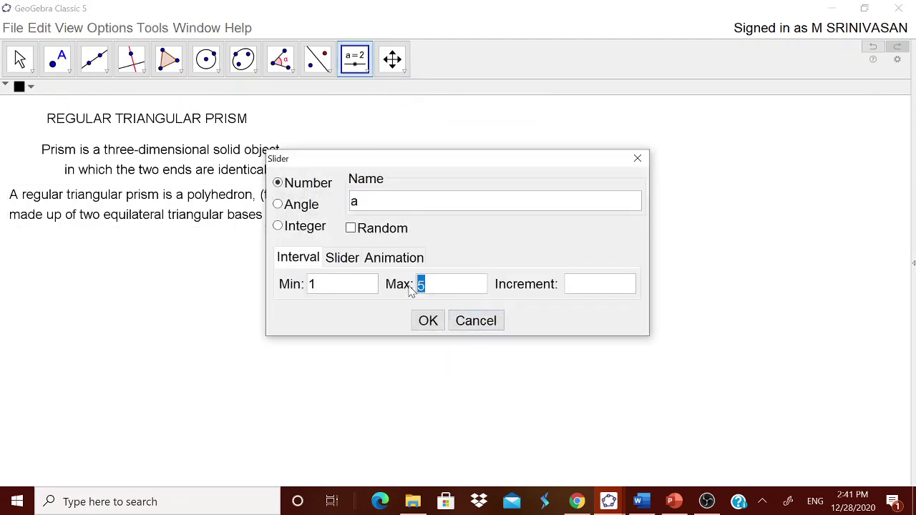
type("10")
type("1")
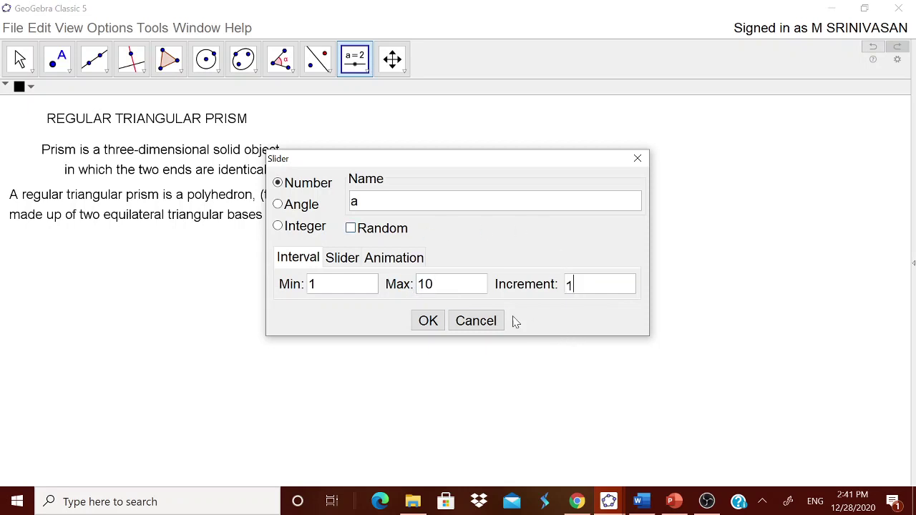
left_click(428, 321)
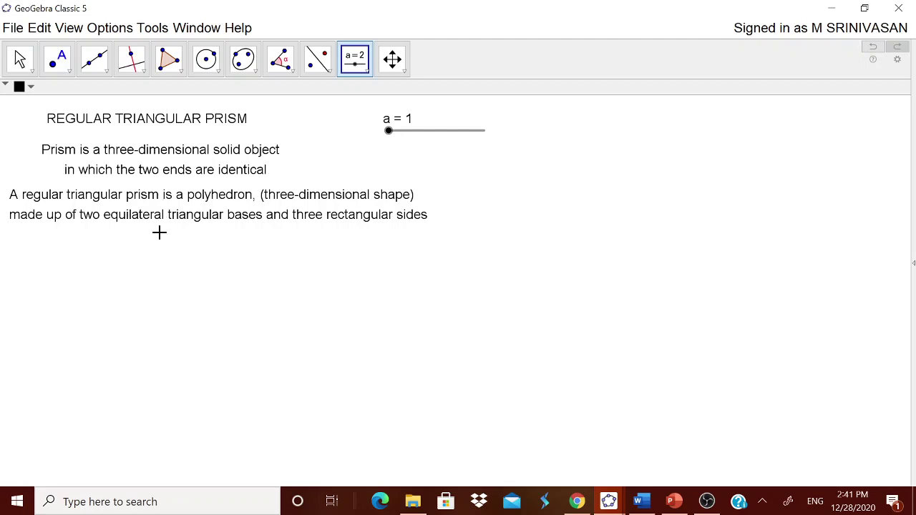
Set slider a to 3
left_click(19, 58)
mouse_move(392, 134)
left_mouse_down()
mouse_move(477, 139)
mouse_move(390, 145)
left_mouse_up()
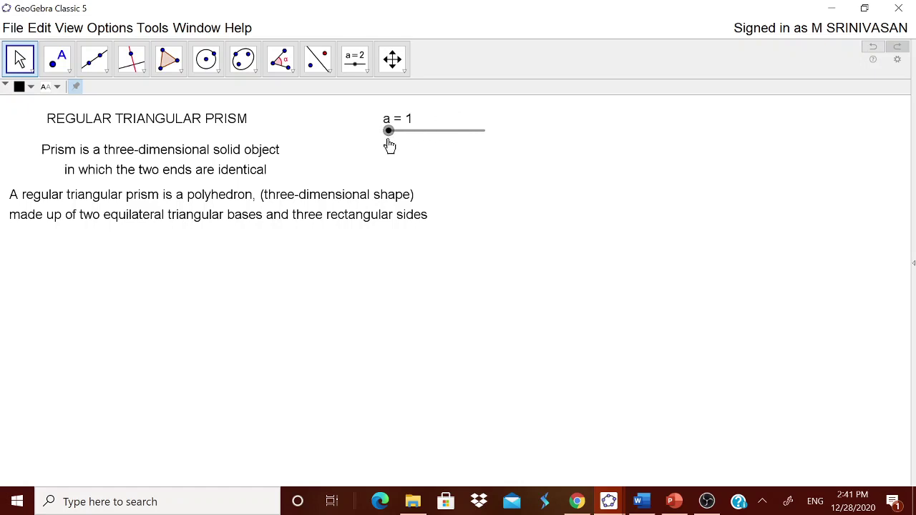
left_click(152, 107)
left_click_drag(391, 133, 407, 135)
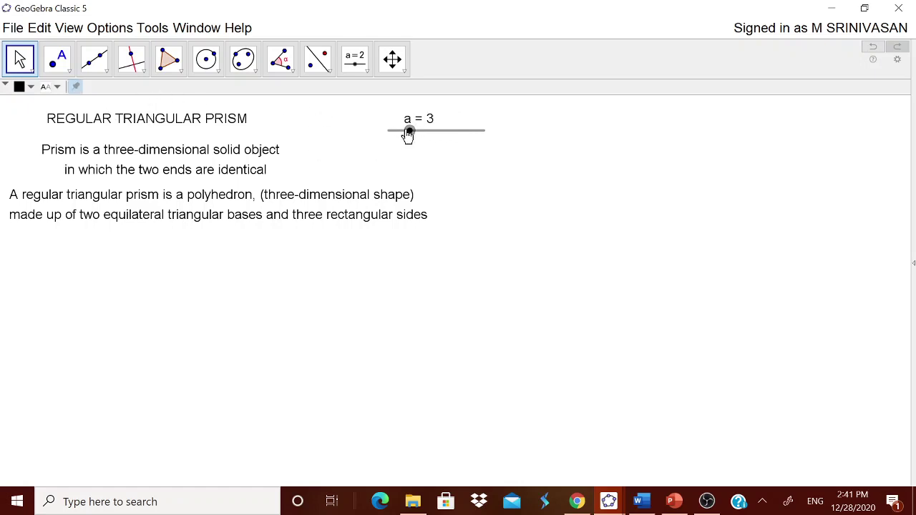
Draw a horizontal segment AB with given length a in the empty area below the texts
left_click(105, 74)
left_click(130, 122)
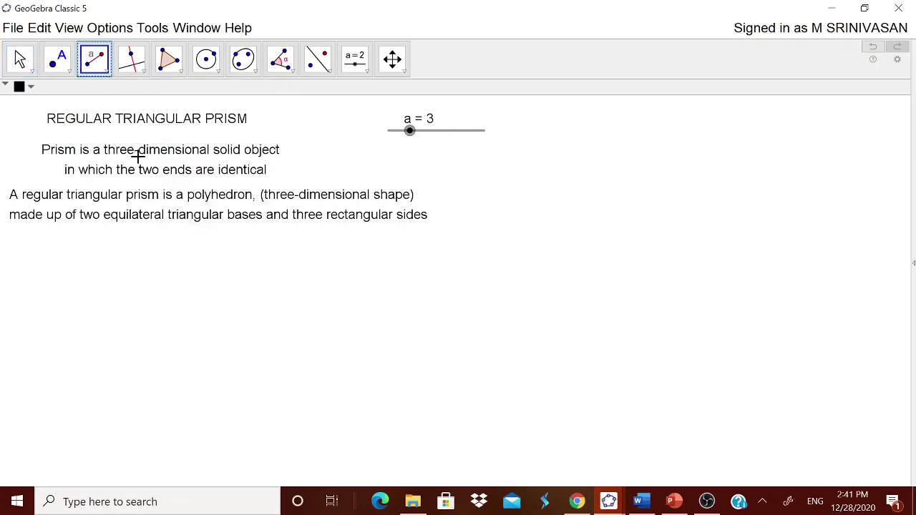
left_click(143, 339)
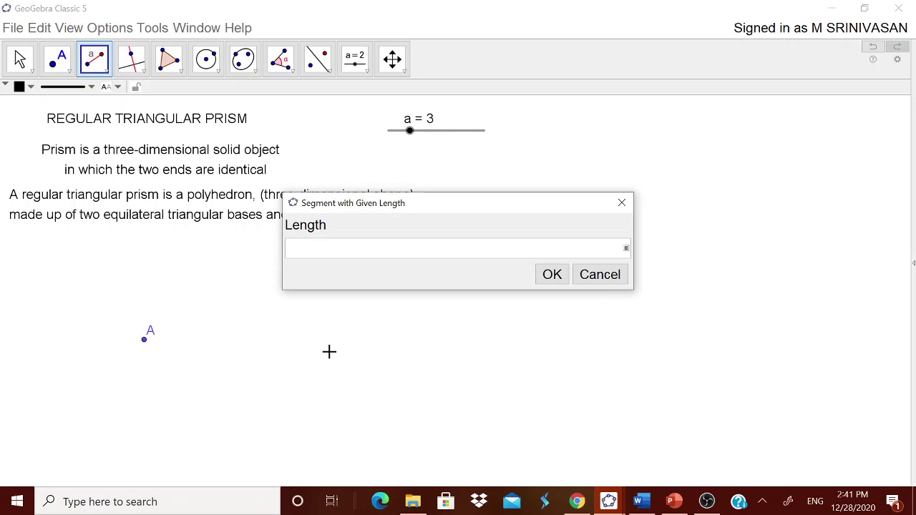
type("a")
left_click(552, 275)
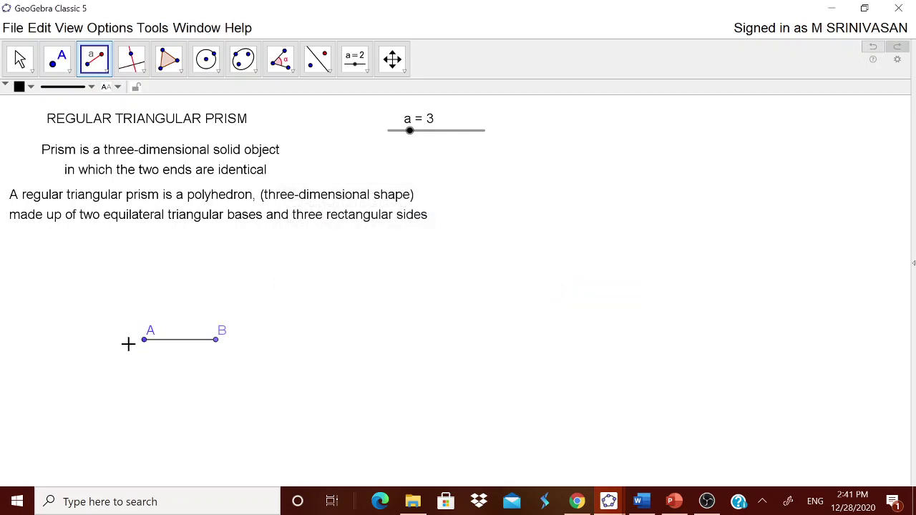
key("Escape")
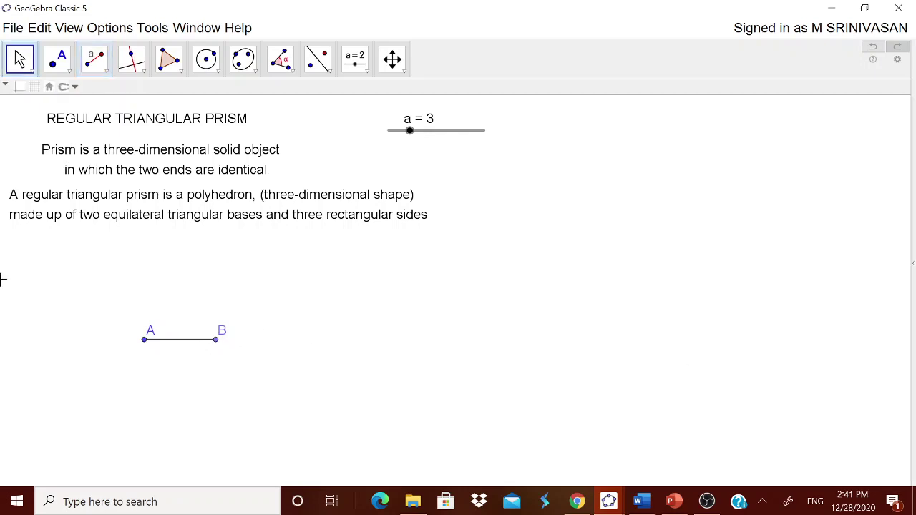
Reposition the labels of points A and B outside the segment's ends, and set slider a to 5
left_click_drag(150, 335, 129, 347)
left_click_drag(221, 335, 225, 352)
left_click(417, 137)
mouse_move(417, 137)
left_mouse_down()
mouse_move(475, 136)
mouse_move(433, 136)
left_mouse_up()
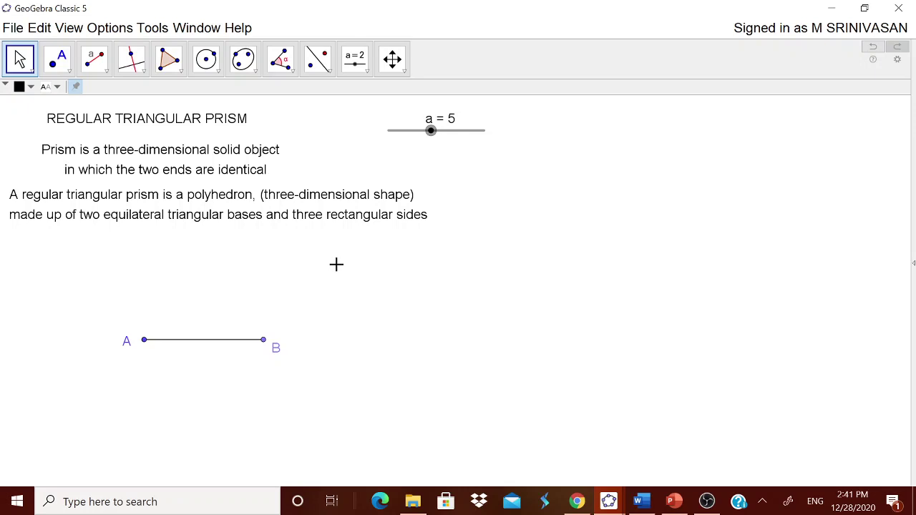
Construct a regular polygon with 3 vertices on segment AB
left_click(182, 73)
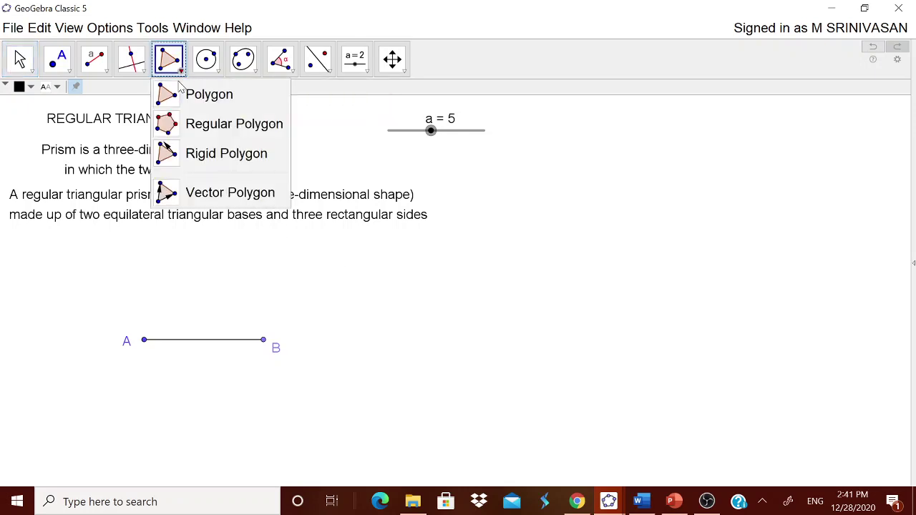
left_click(216, 125)
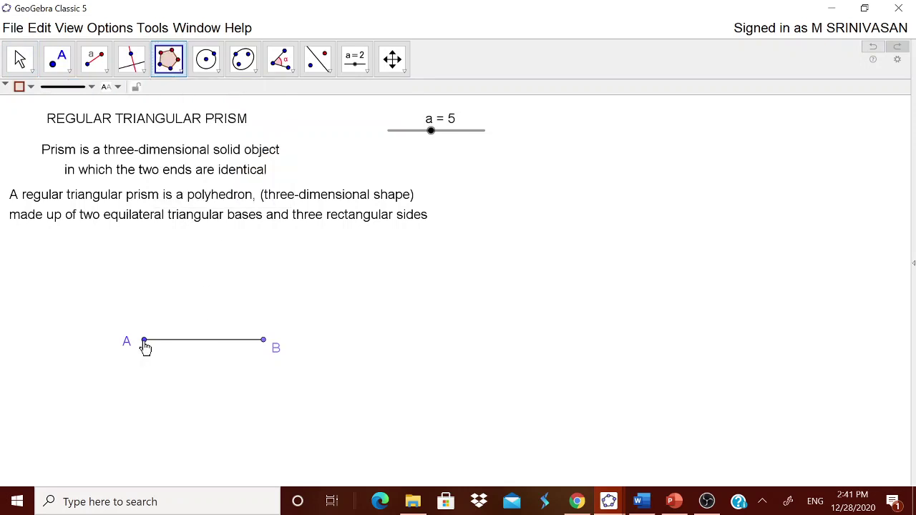
left_click(144, 341)
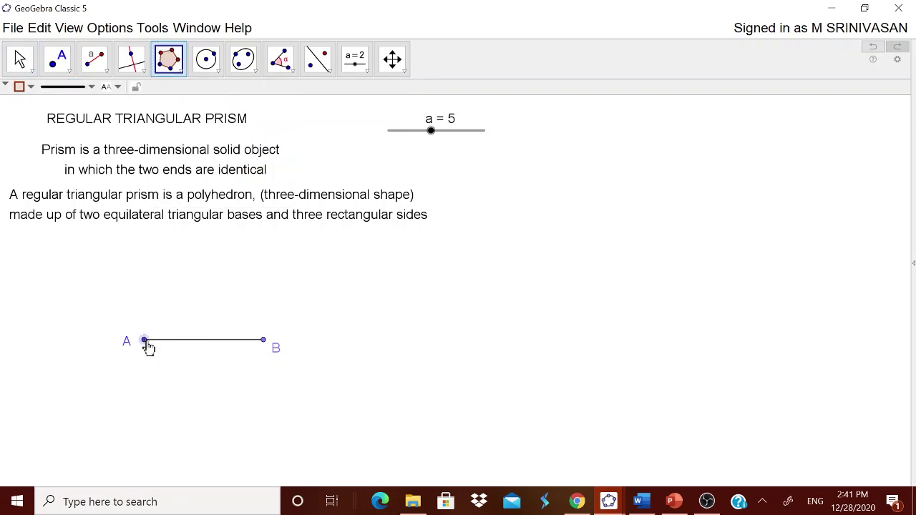
left_click(264, 342)
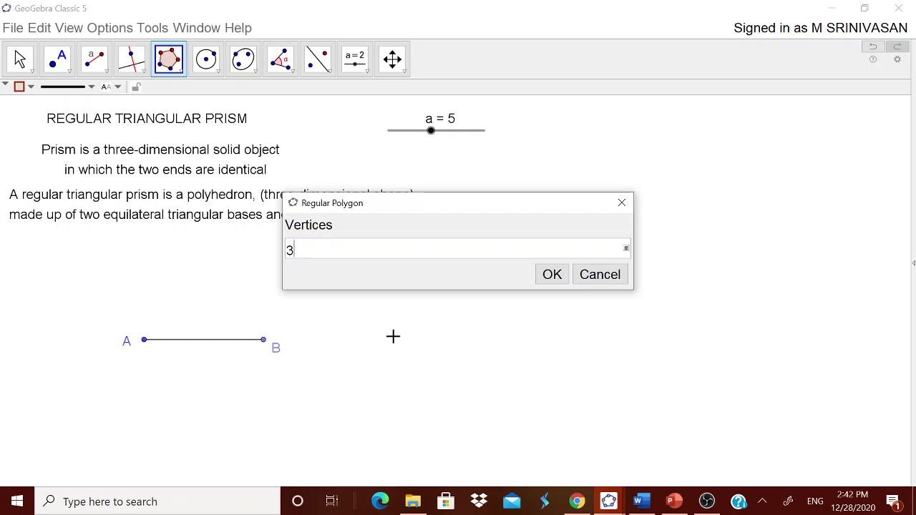
left_click(552, 275)
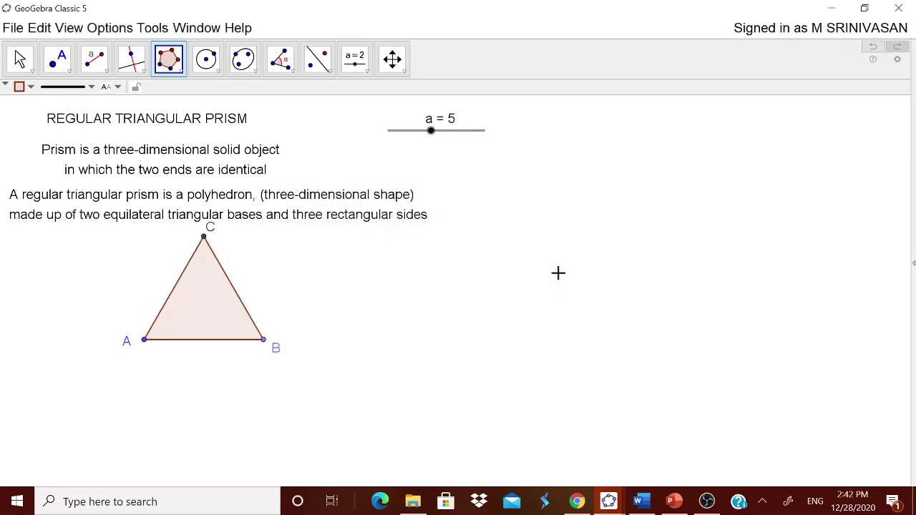
Move the triangle by vertex A down and to the left, clear of the definition texts
left_click(19, 59)
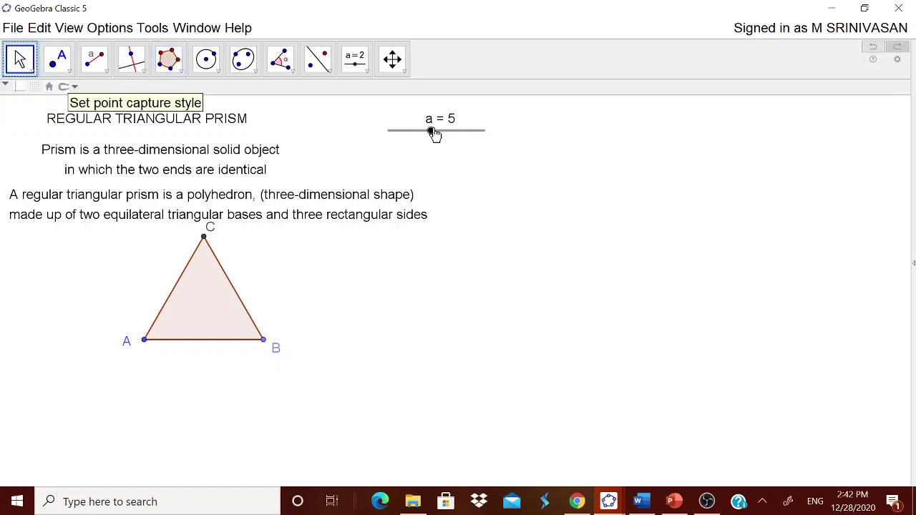
mouse_move(432, 132)
left_mouse_down()
mouse_move(462, 141)
mouse_move(417, 143)
mouse_move(459, 144)
mouse_move(431, 146)
left_mouse_up()
left_click_drag(144, 342, 40, 379)
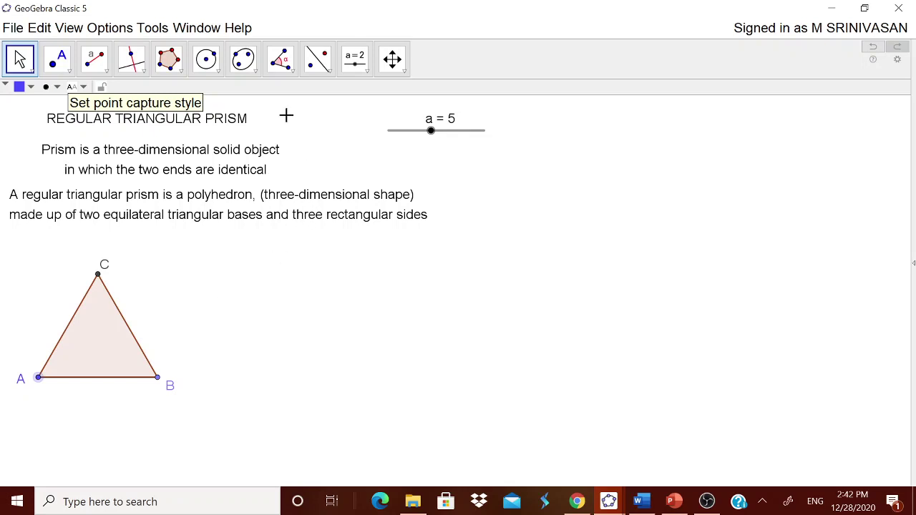
Add a number slider named height with minimum 1, maximum 10 and increment 1, and place it beneath slider a
left_click(357, 69)
left_click(387, 96)
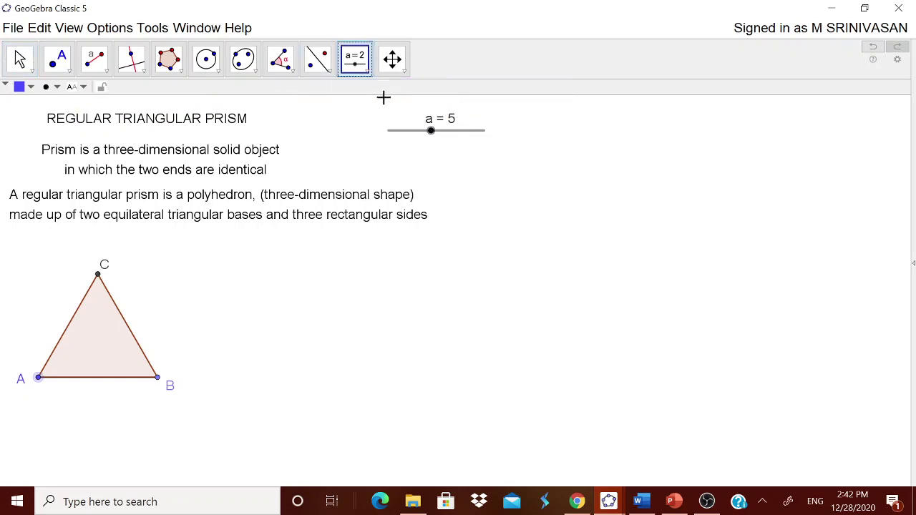
left_click(380, 292)
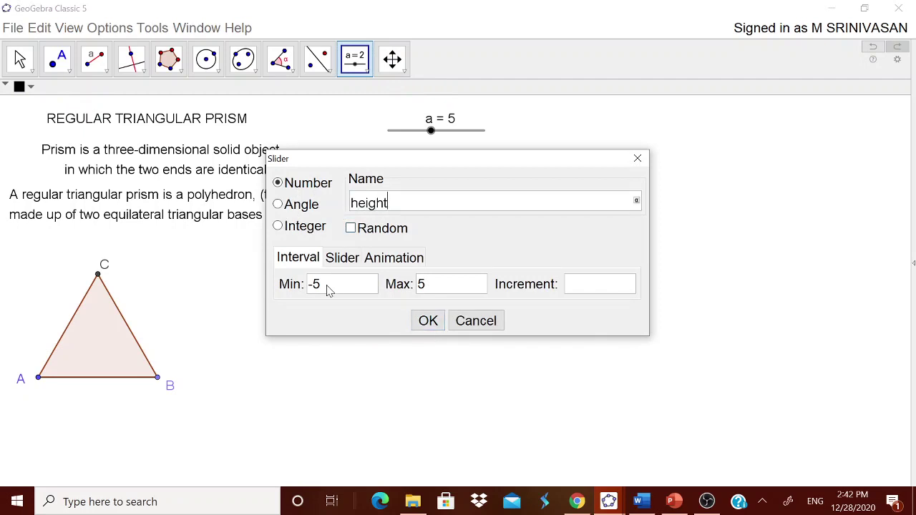
left_click_drag(327, 287, 300, 290)
type("1")
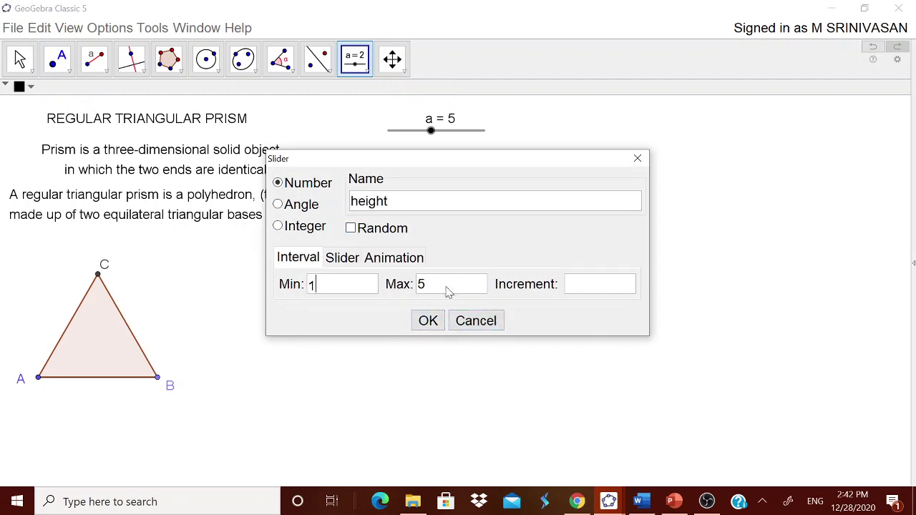
left_click_drag(447, 286, 416, 287)
type("10")
left_click(573, 296)
type("1")
left_click(427, 322)
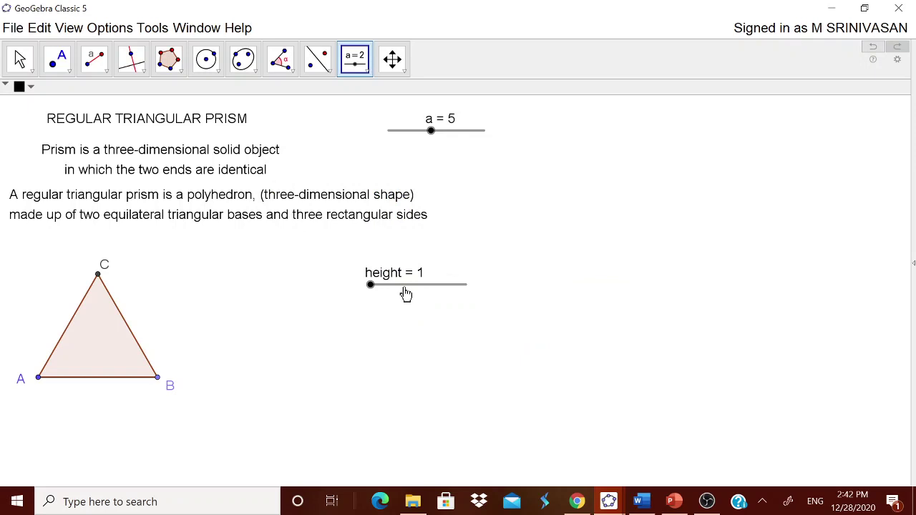
left_click_drag(405, 293, 431, 177)
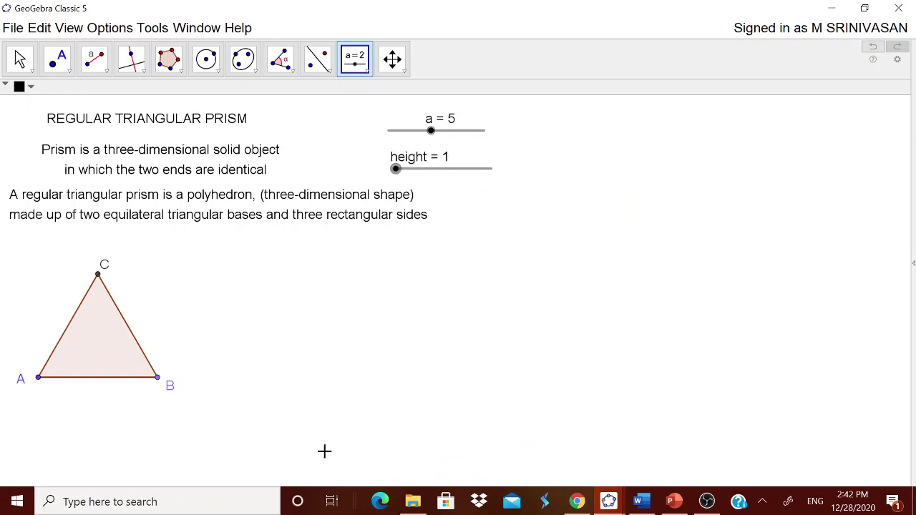
Show the 3D Graphics view beside the 2D drawing and widen it to almost half the window
left_click(71, 28)
left_click(77, 138)
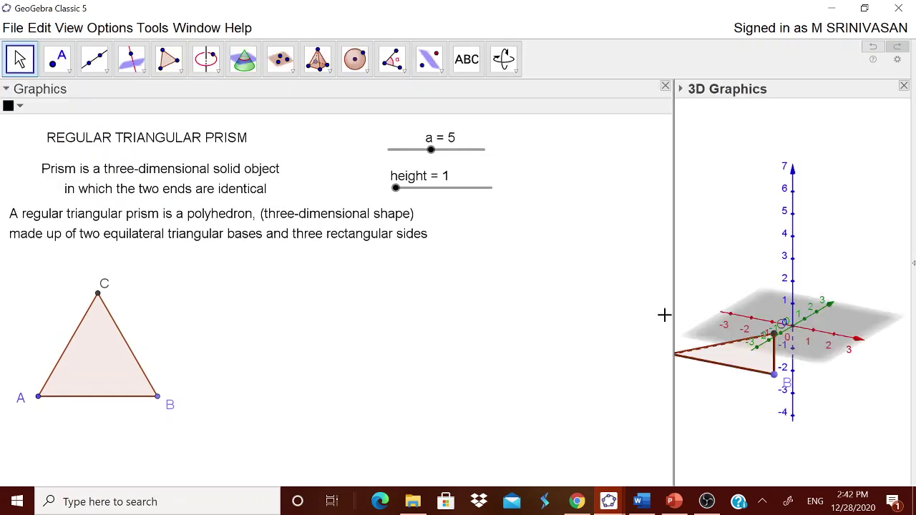
left_click_drag(614, 326, 520, 393)
Hide the axes and the plane in the 3D Graphics view
right_click(783, 323)
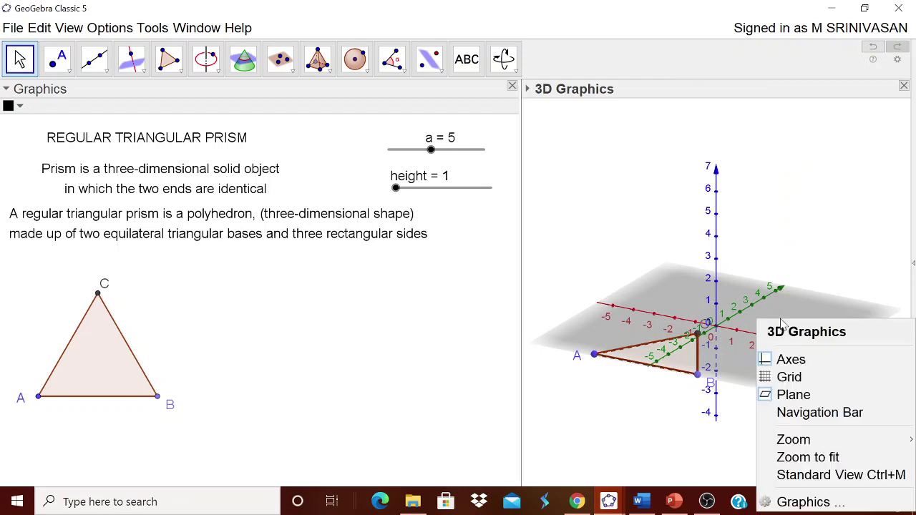
left_click(787, 358)
right_click(766, 320)
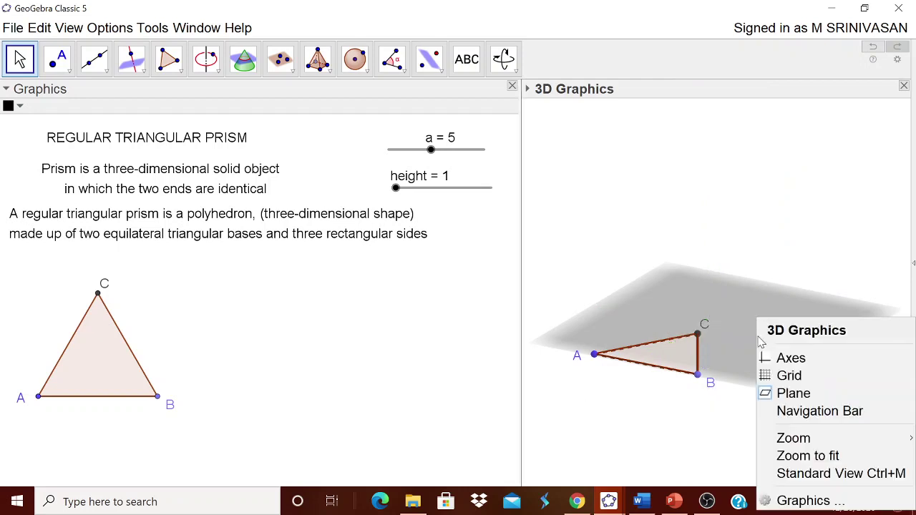
left_click(775, 395)
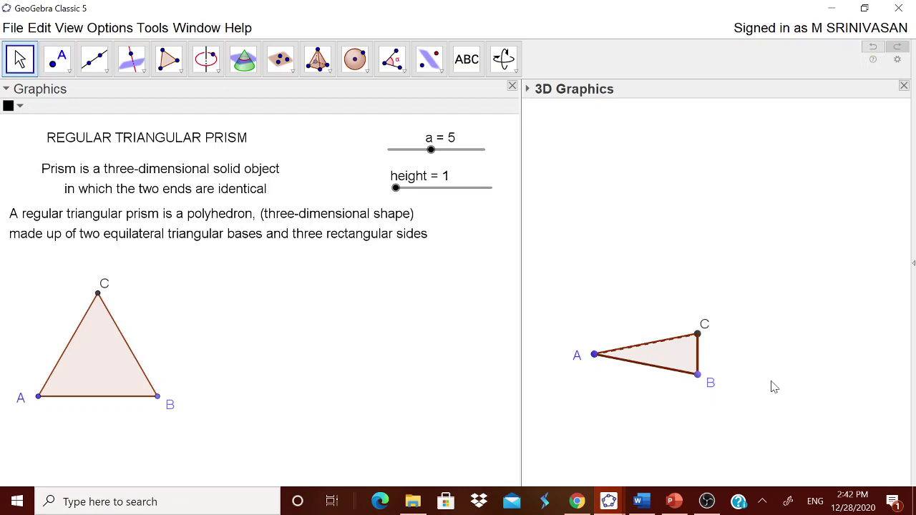
left_click(693, 223)
left_click(491, 320)
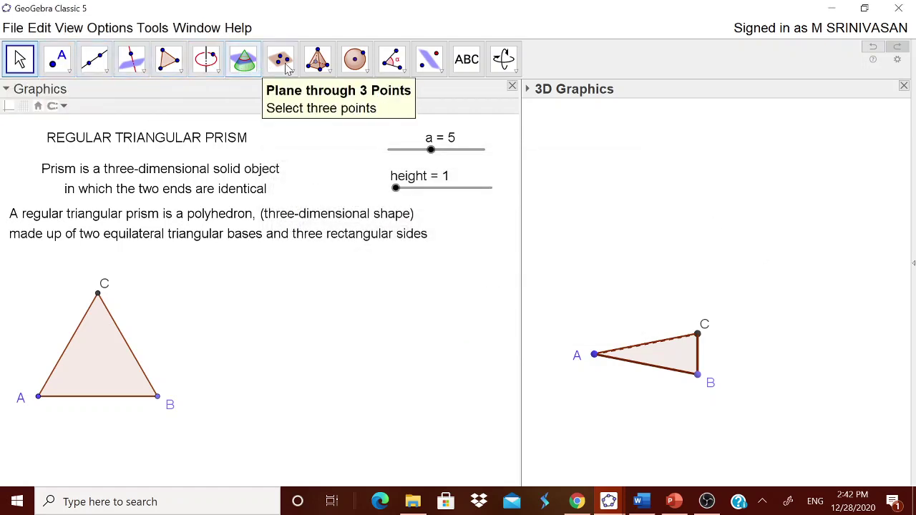
Extrude triangle ABC in the 3D view to a prism with altitude height
left_click(331, 71)
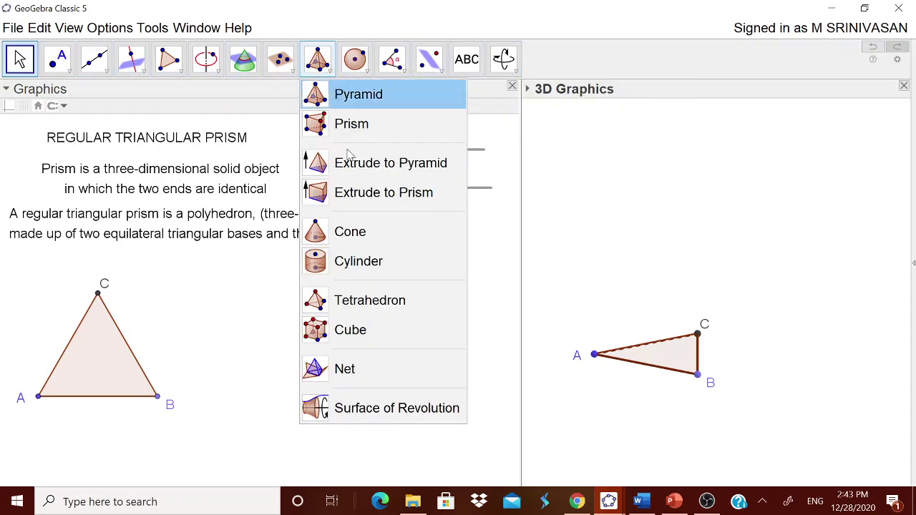
left_click(373, 192)
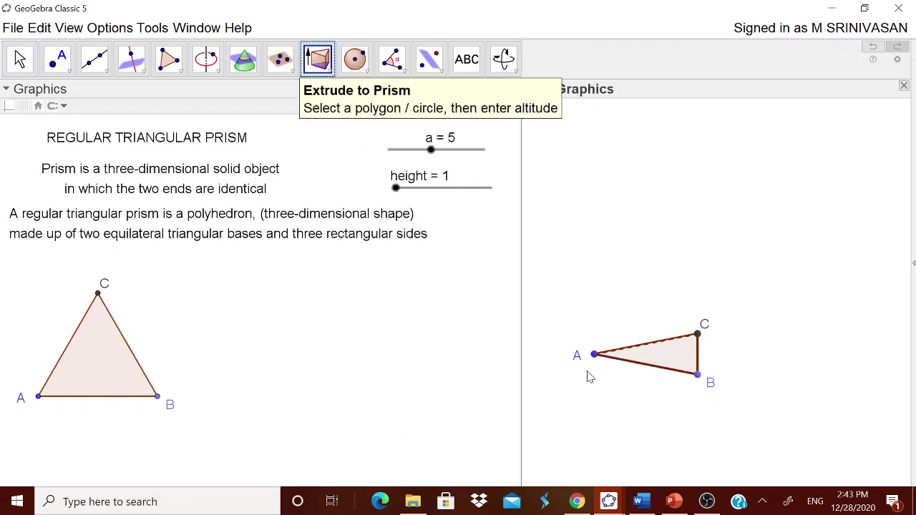
left_click(681, 358)
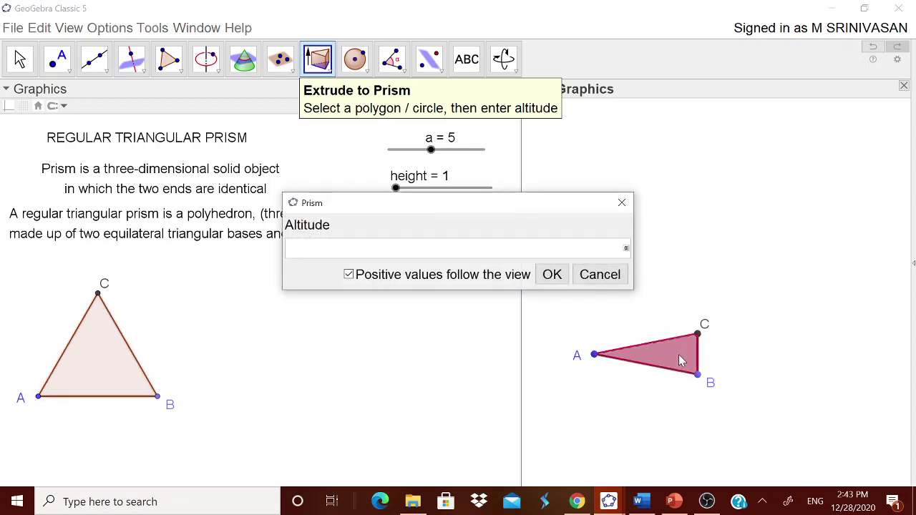
type("height")
left_click(559, 277)
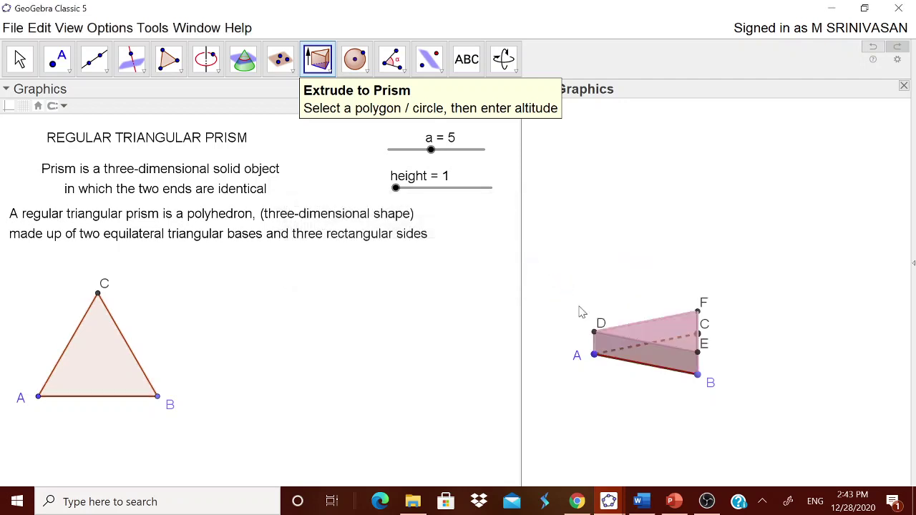
Set the height slider to 4 and slider a to 7, and rotate the 3D view to show the prism's side faces
left_click(19, 59)
left_click_drag(399, 192, 475, 161)
mouse_move(825, 382)
left_mouse_down()
mouse_move(844, 337)
mouse_move(826, 348)
mouse_move(836, 391)
mouse_move(851, 380)
mouse_move(830, 380)
mouse_move(839, 383)
left_mouse_up()
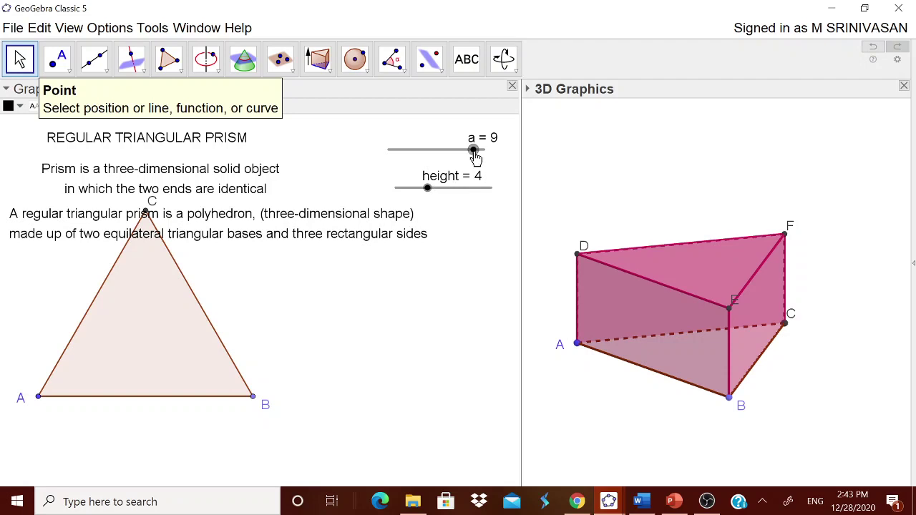
left_click_drag(473, 150, 453, 149)
Set triangle ABC's colour to blue 51, 51, 255 and its opacity to about 75
right_click(147, 327)
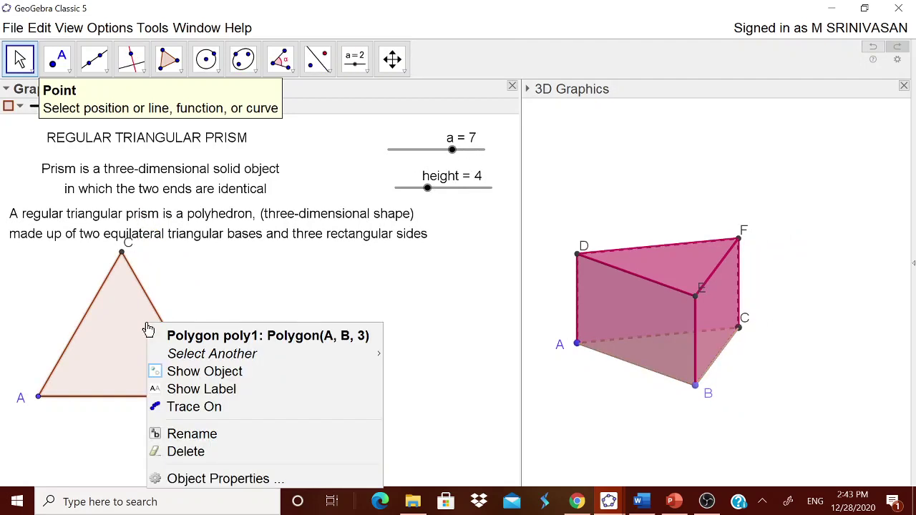
left_click(234, 482)
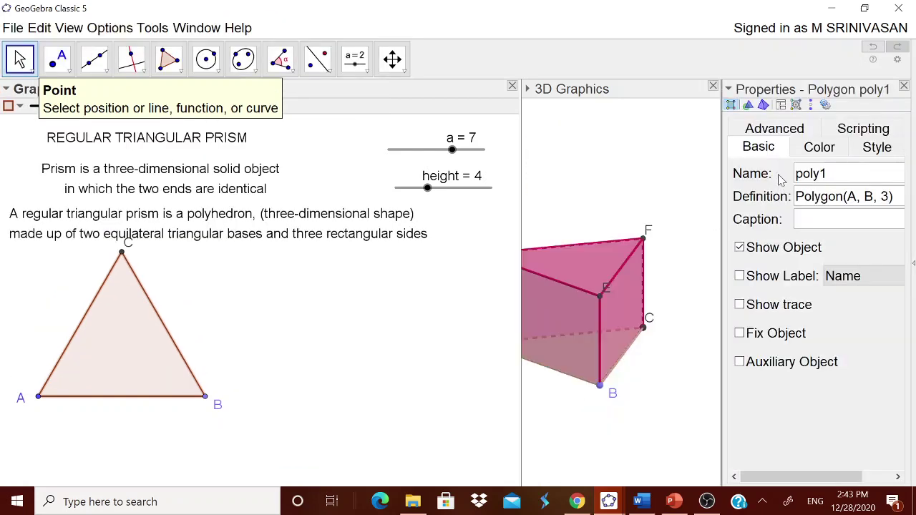
left_click(816, 150)
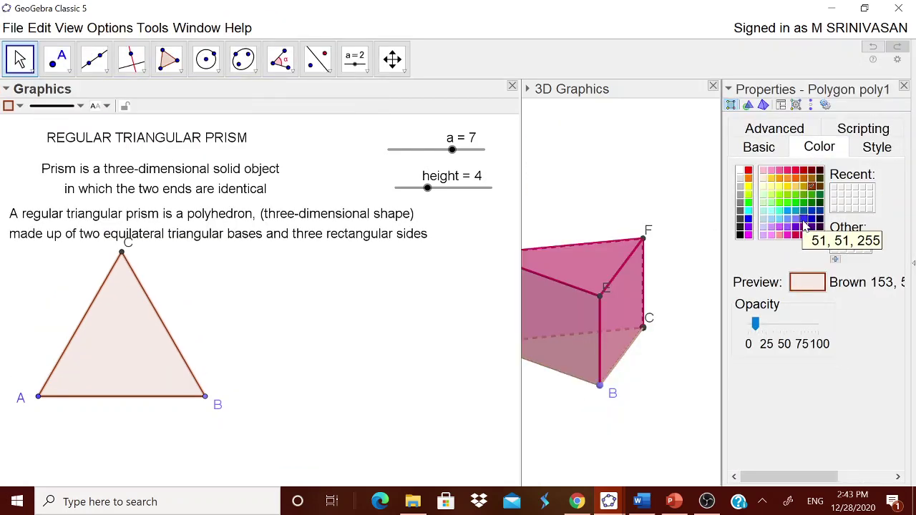
left_click(805, 222)
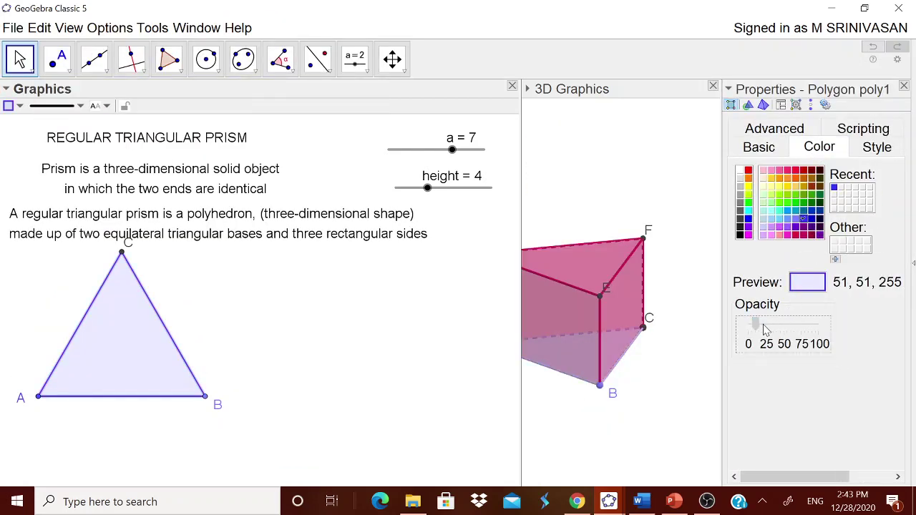
left_click_drag(756, 324, 809, 326)
left_click(818, 329)
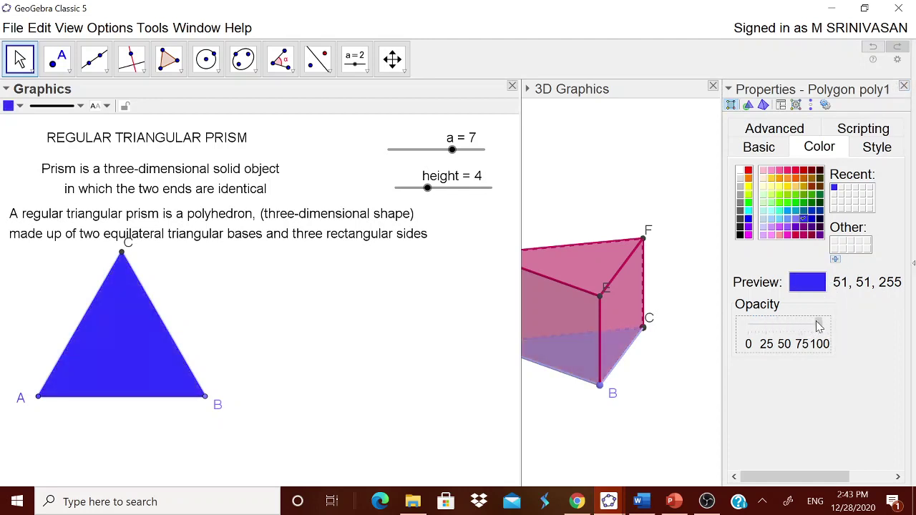
left_click_drag(819, 325, 802, 324)
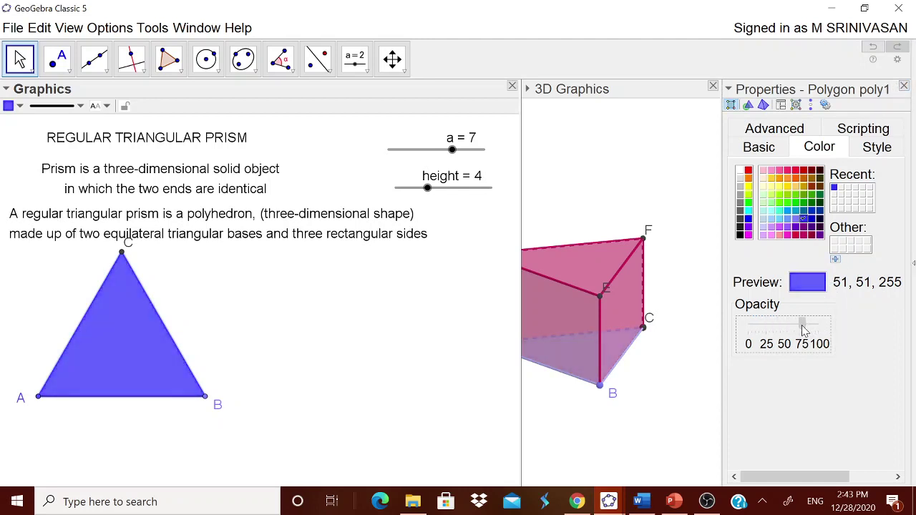
left_click(904, 86)
Colour the prism's top face DEF blue 51, 51, 255 with opacity of about 75, and rotate the prism to show its front face
mouse_move(821, 341)
left_mouse_down()
mouse_move(825, 311)
mouse_move(818, 354)
mouse_move(835, 307)
mouse_move(822, 315)
mouse_move(812, 353)
mouse_move(821, 348)
left_mouse_up()
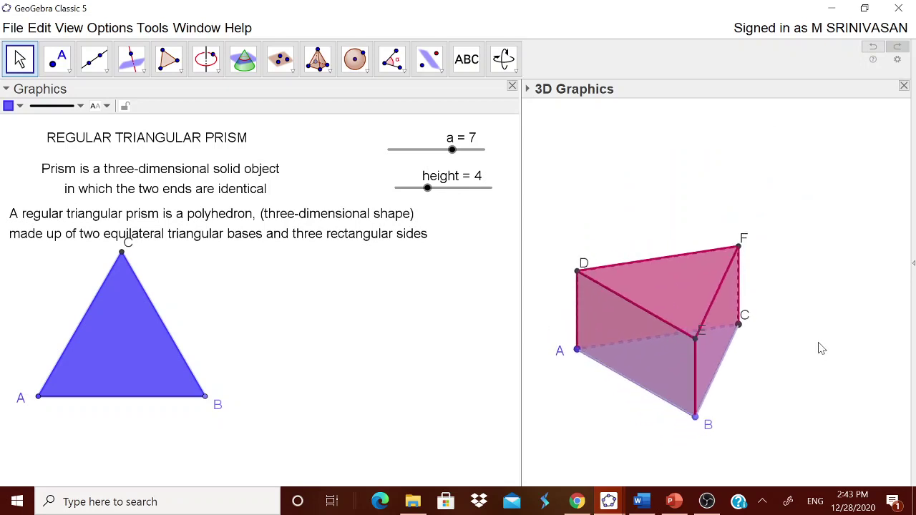
left_click(691, 296)
right_click(688, 296)
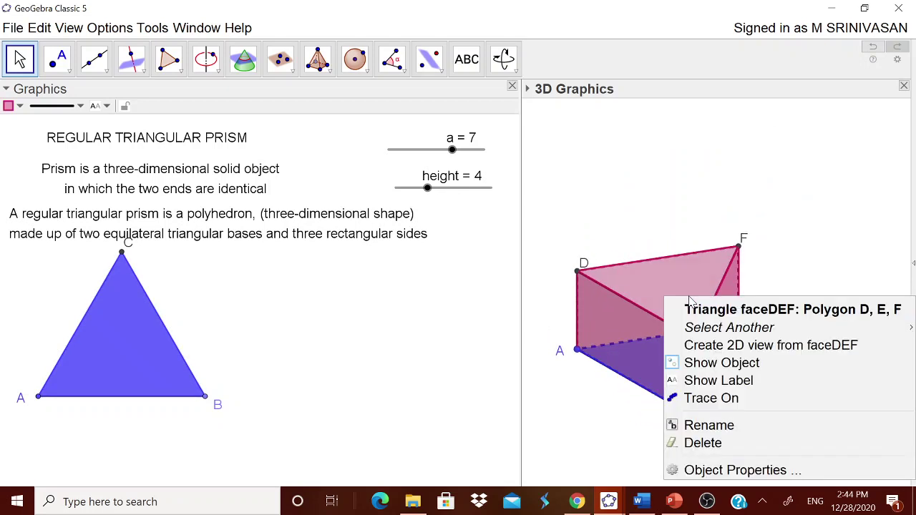
left_click(702, 470)
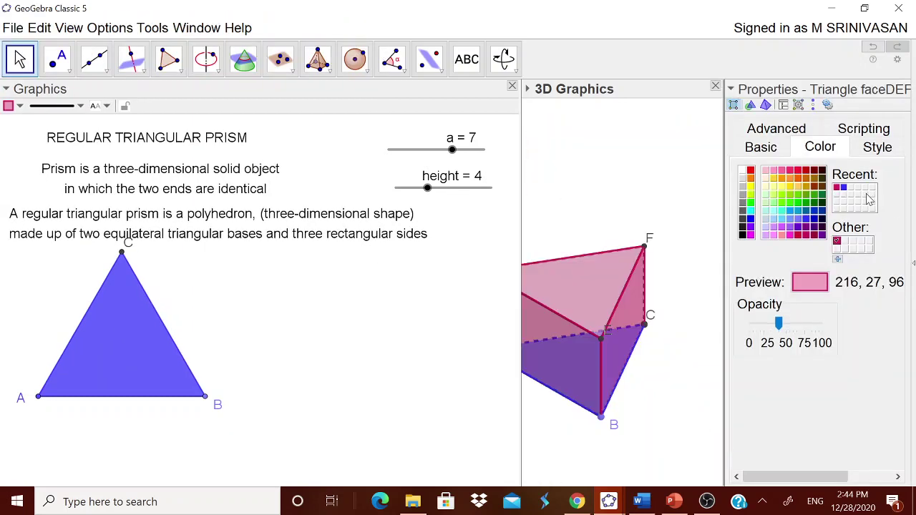
left_click(806, 218)
left_click_drag(786, 324, 805, 324)
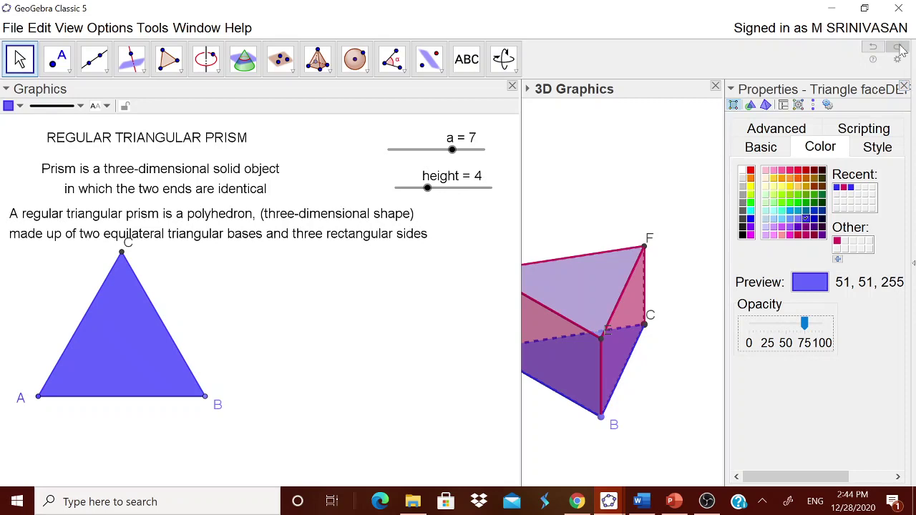
left_click(904, 84)
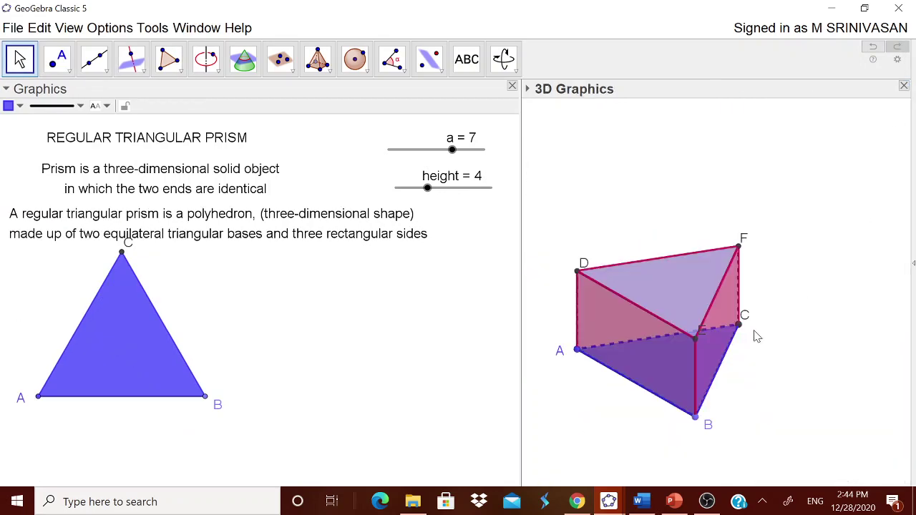
left_click_drag(757, 333, 793, 317)
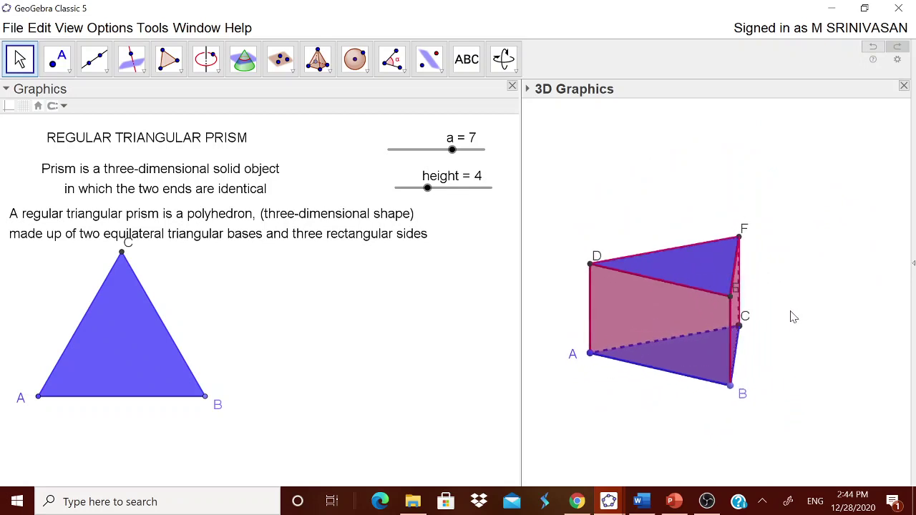
Switch to NOTES.docx in Word and copy the five lines from "Regular Triangular Prism has" through "9 Edges"
left_click(639, 501)
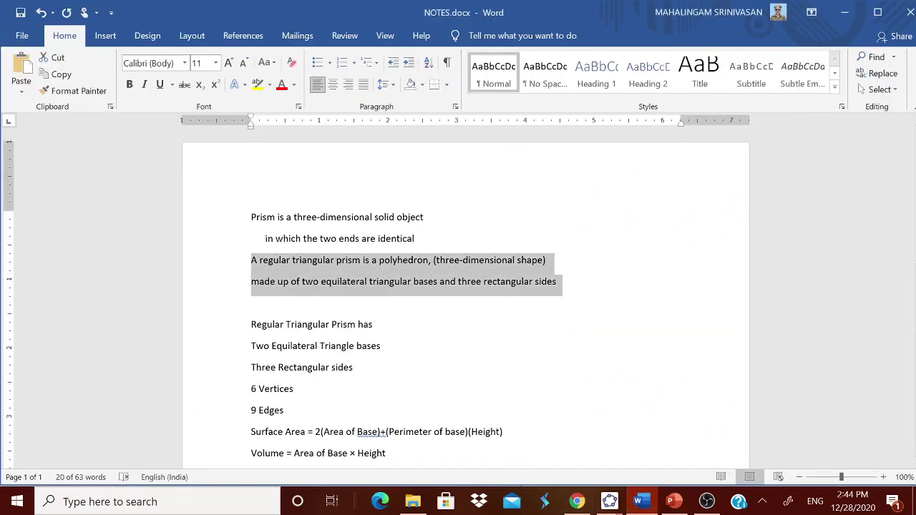
left_click_drag(252, 326, 303, 392)
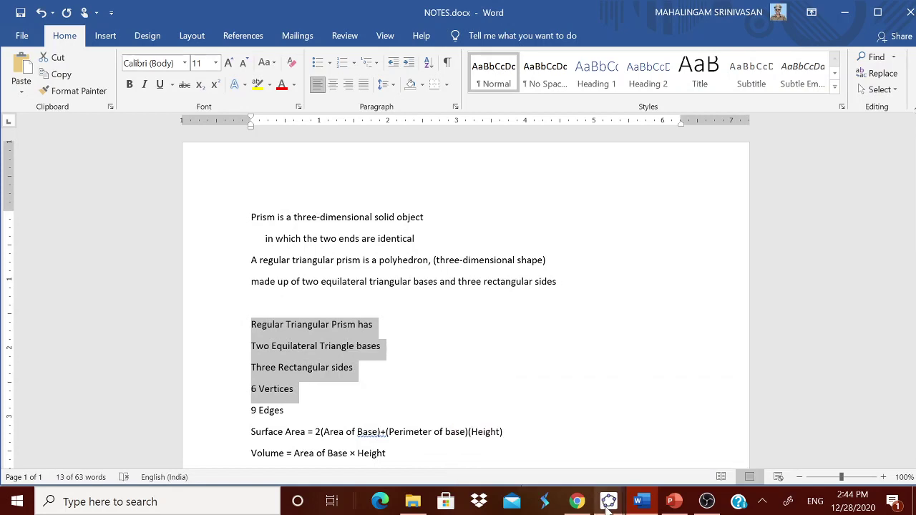
key("shift+Down")
key("ctrl+c")
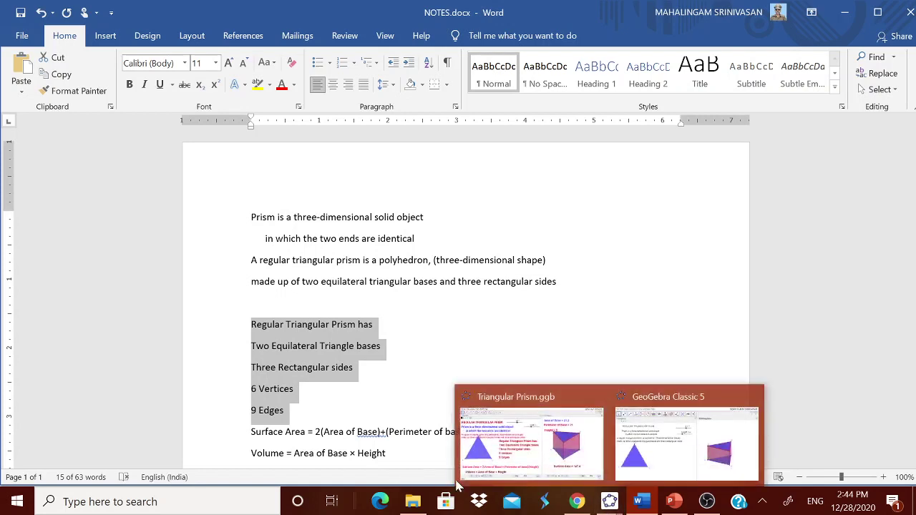
Switch back to the unsaved GeoGebra Classic 5 worksheet and insert the copied five lines as a text below the sliders in the 2D view
left_click(610, 503)
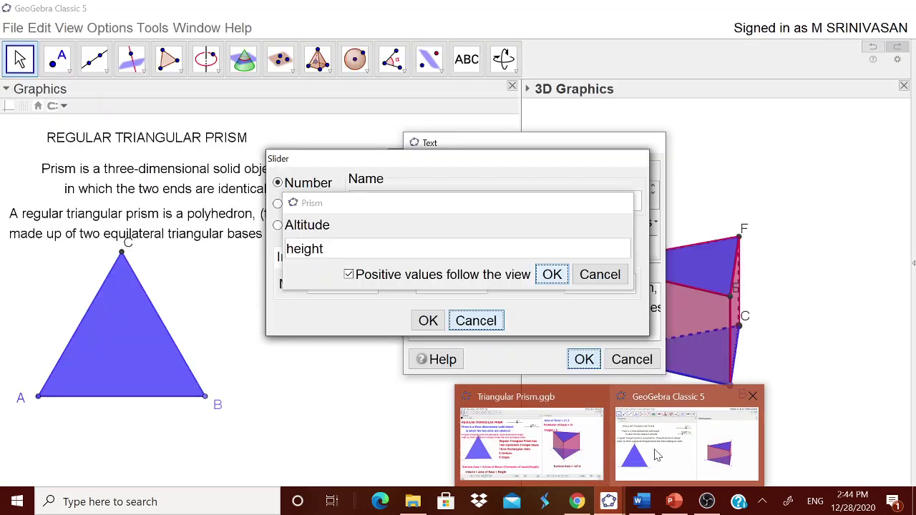
left_click(654, 455)
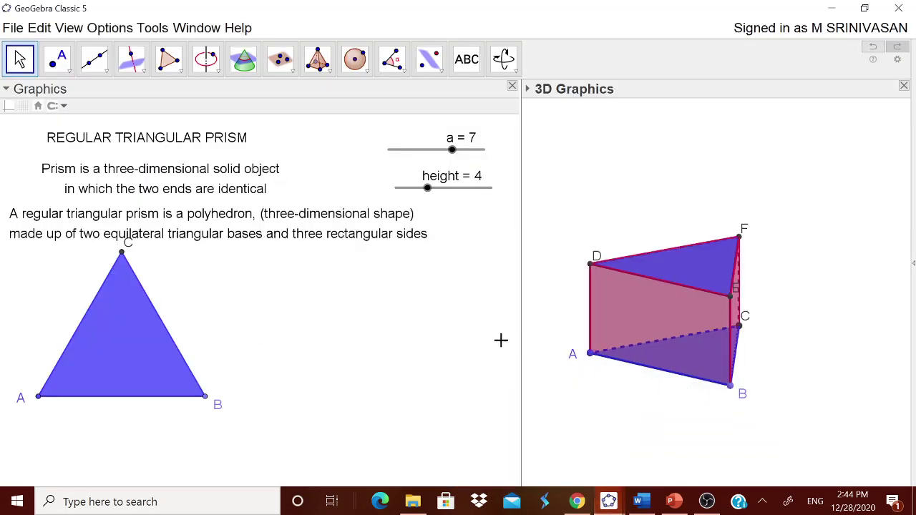
left_click(470, 278)
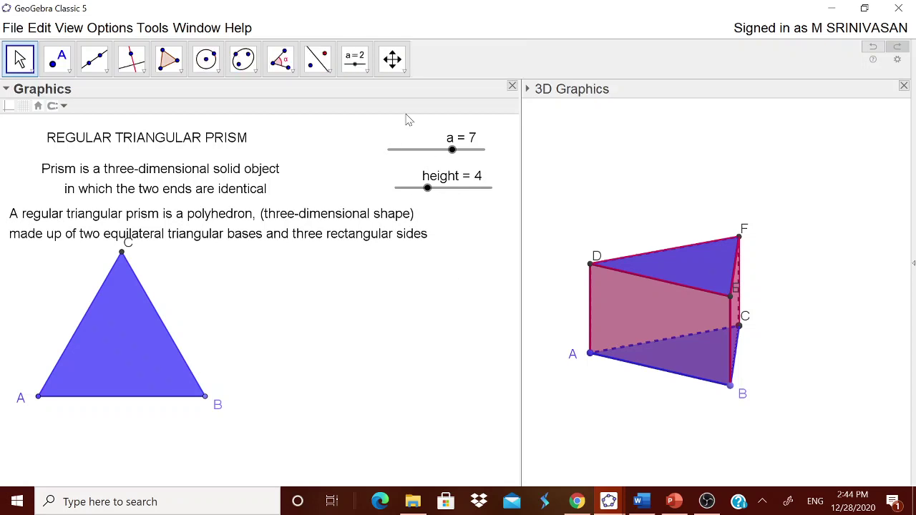
left_click(355, 61)
left_click(379, 128)
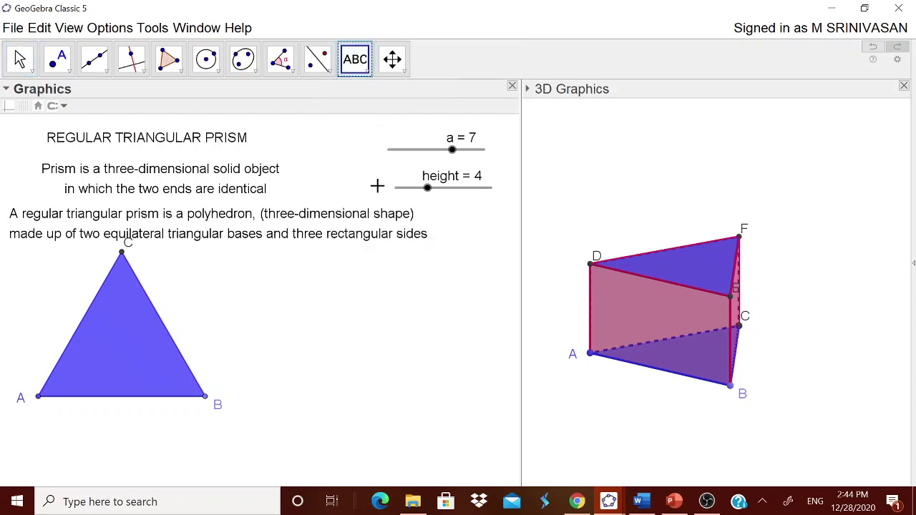
left_click(374, 255)
key("ctrl+v")
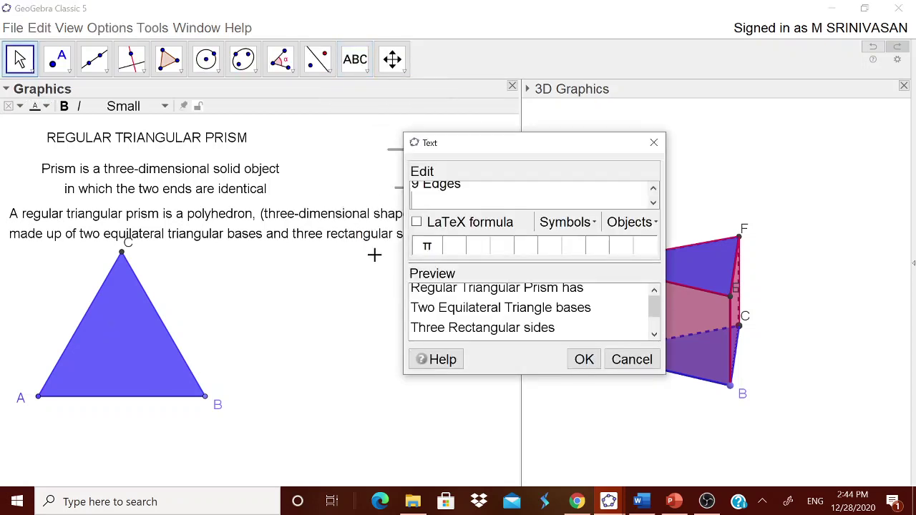
left_click(583, 359)
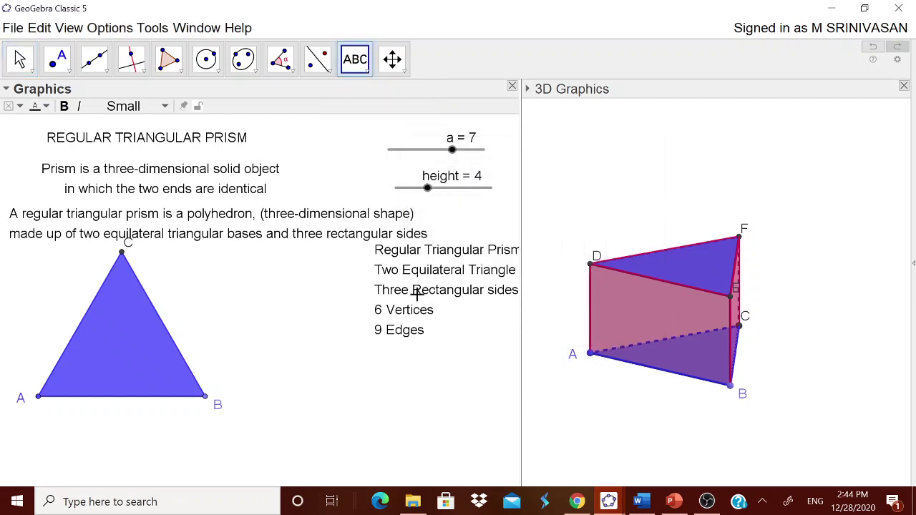
Move the "Regular Triangular Prism has" text closer to triangle ABC so all its lines fit in the 2D view, and leave the Text tool
left_click_drag(420, 299, 316, 306)
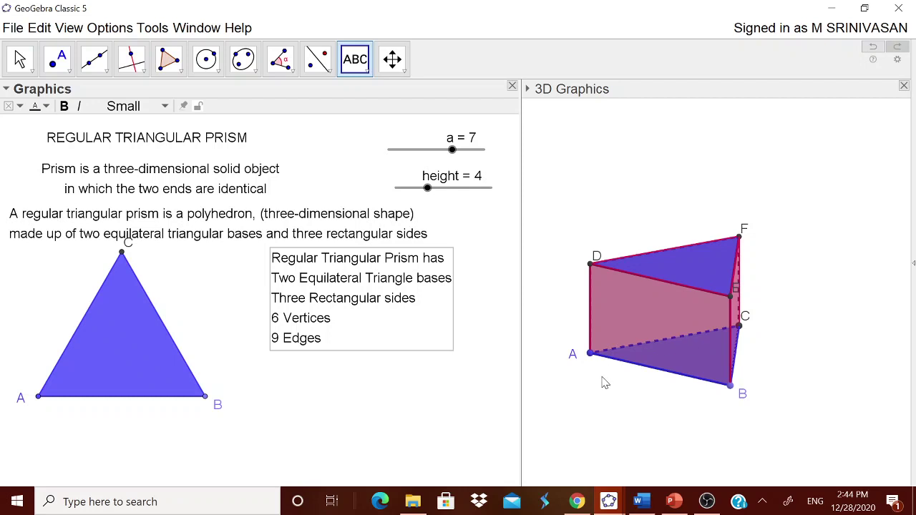
left_click(741, 393)
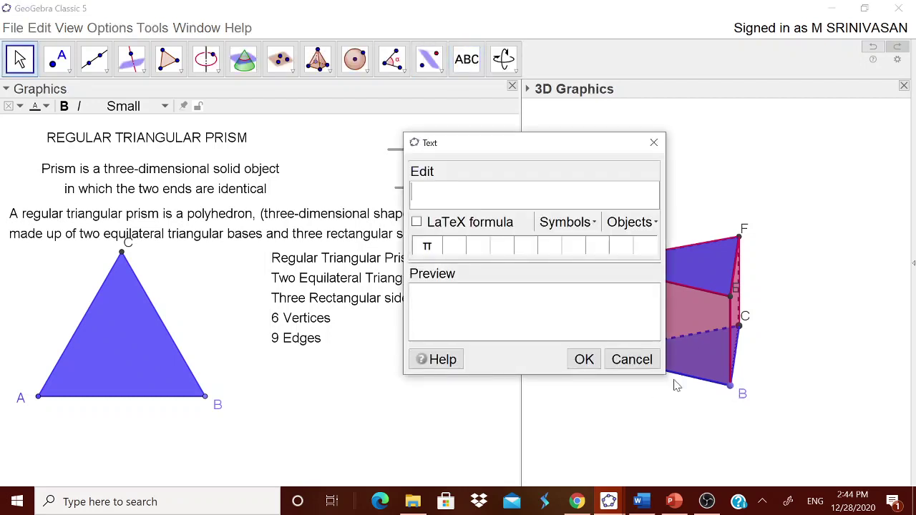
left_click(618, 362)
key("Escape")
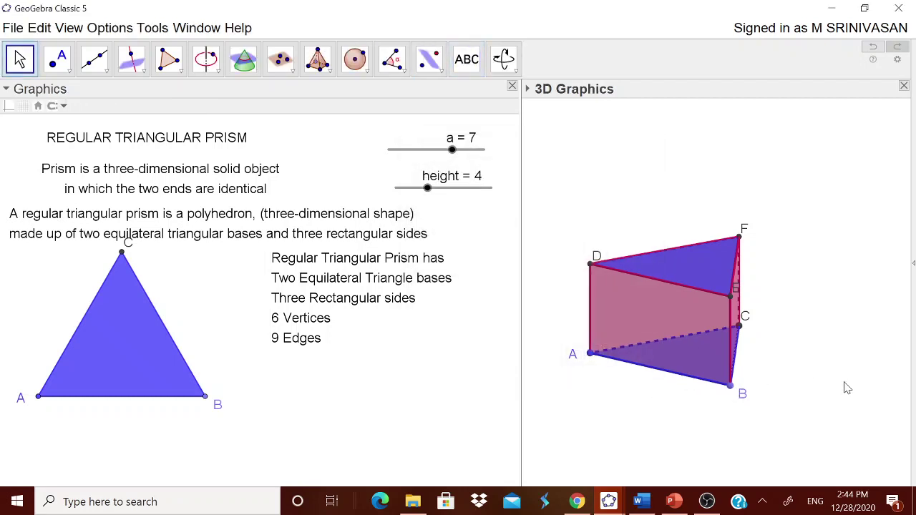